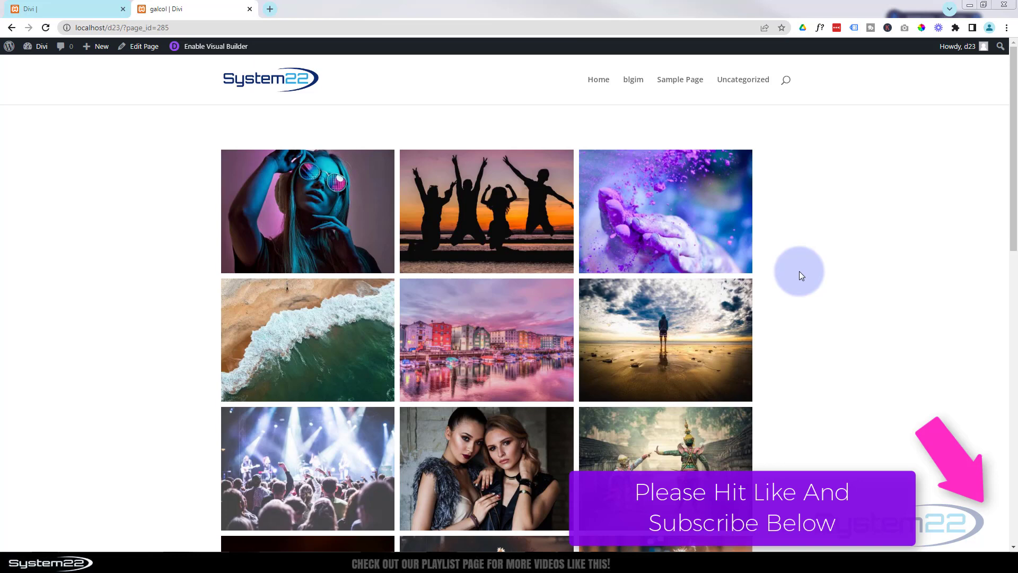
Preview the page in browser developer tools as a phone and as an iPad Air
key("ctrl+shift+i")
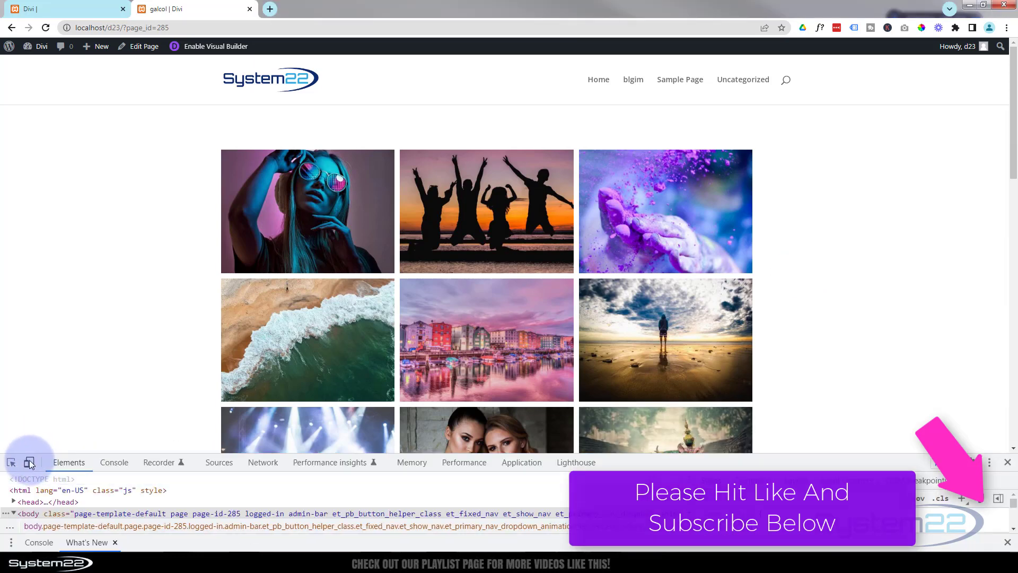
left_click(29, 463)
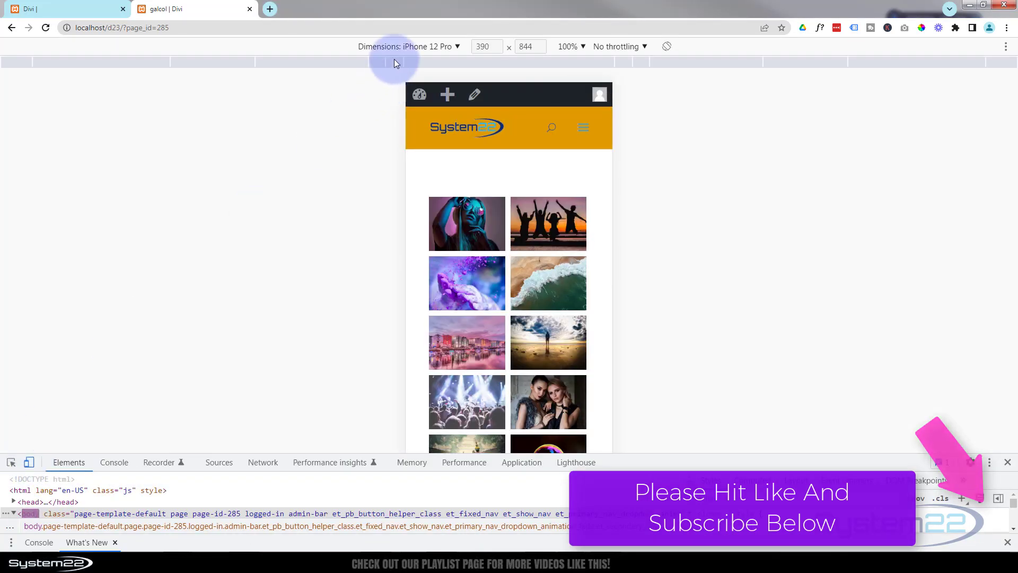
scroll(482, 239, "down", 5)
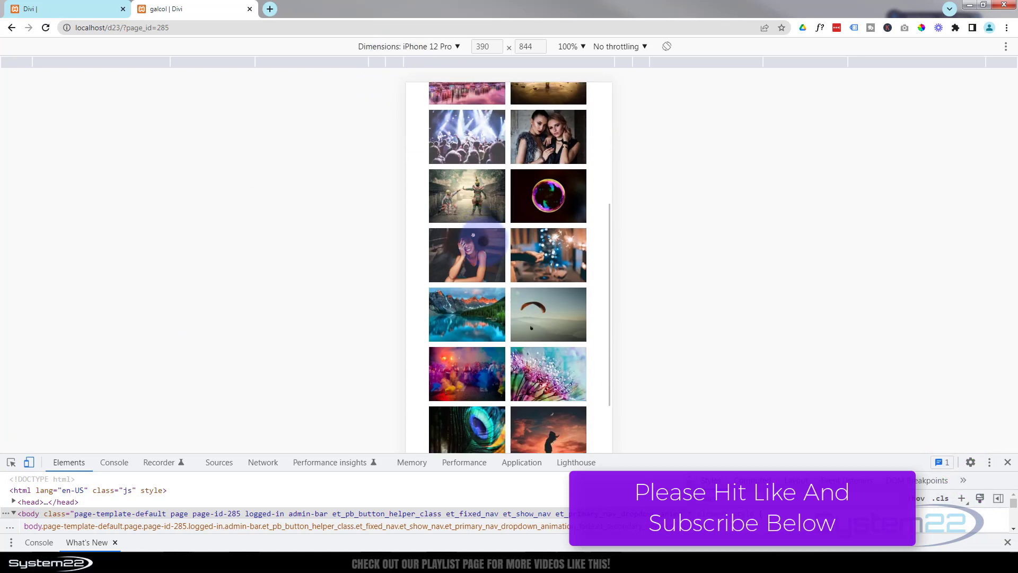
left_click(477, 249)
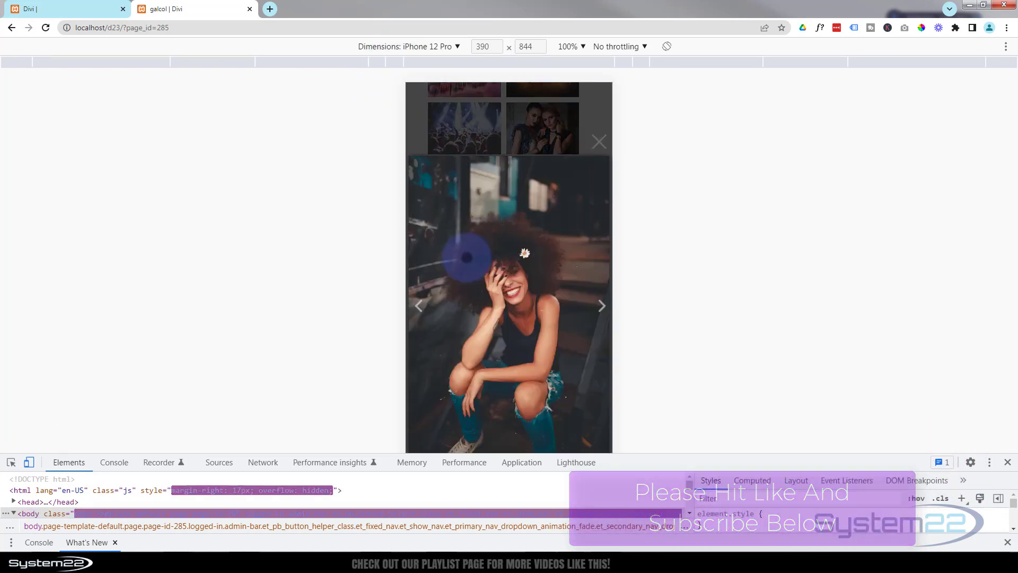
left_click(501, 112)
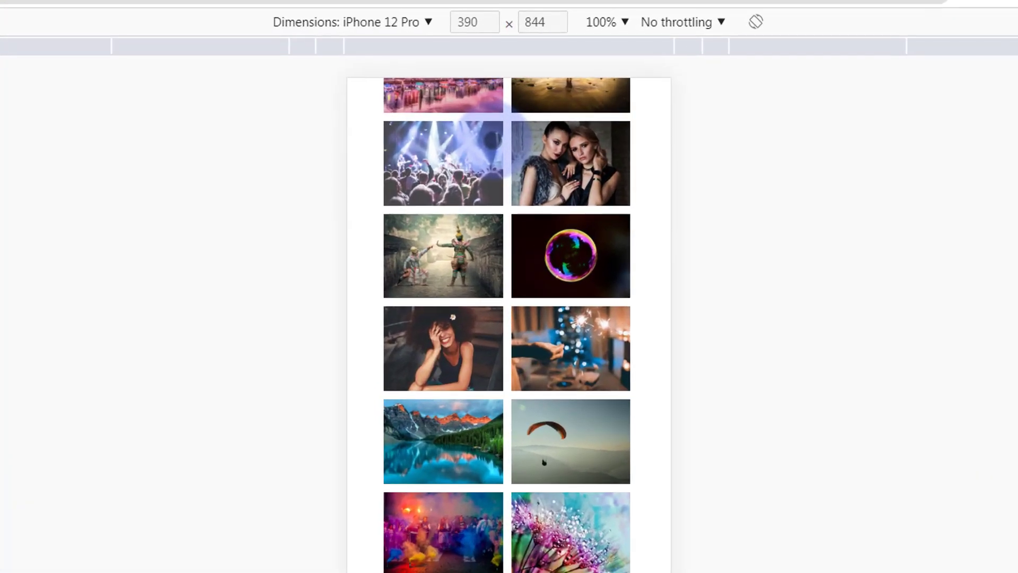
left_click(387, 25)
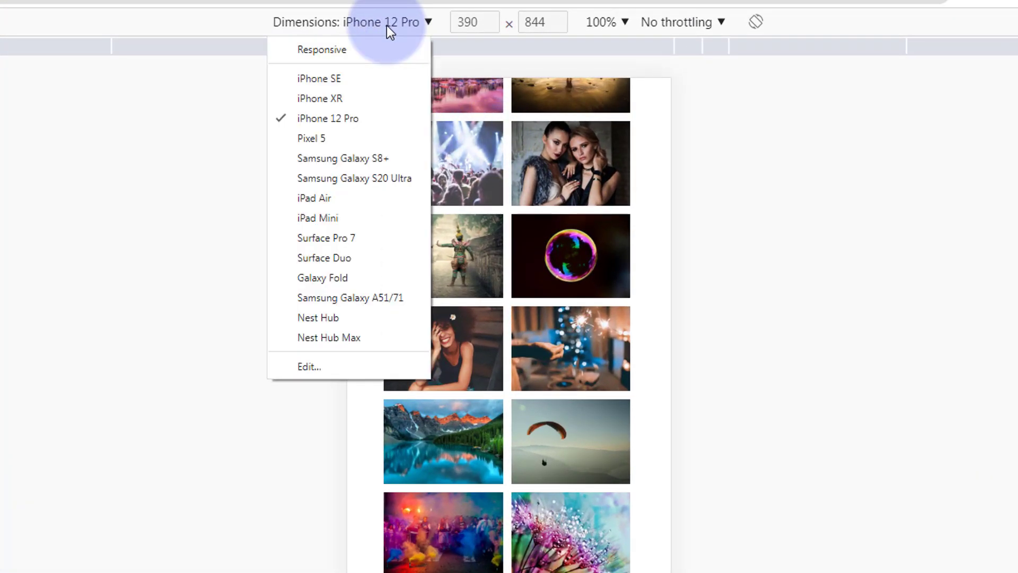
left_click(355, 205)
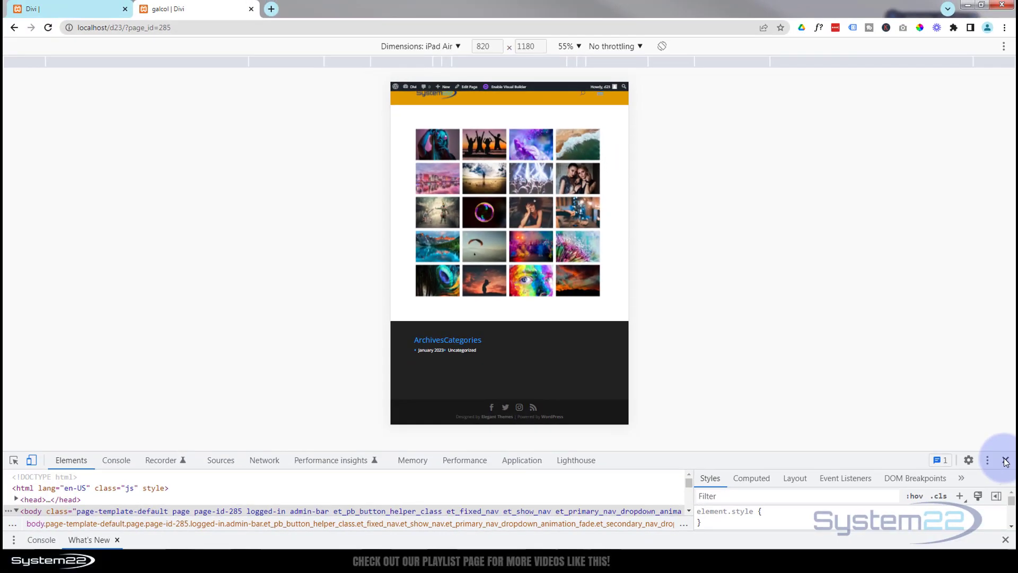
Close developer tools, enable the Visual Builder and delete the old gallery row
left_click(1016, 491)
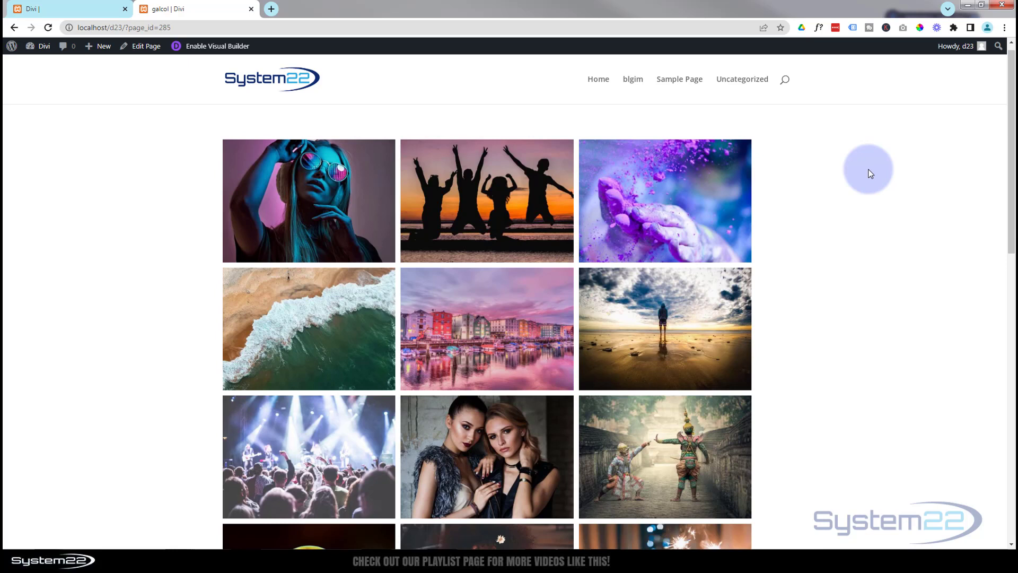
left_click(228, 48)
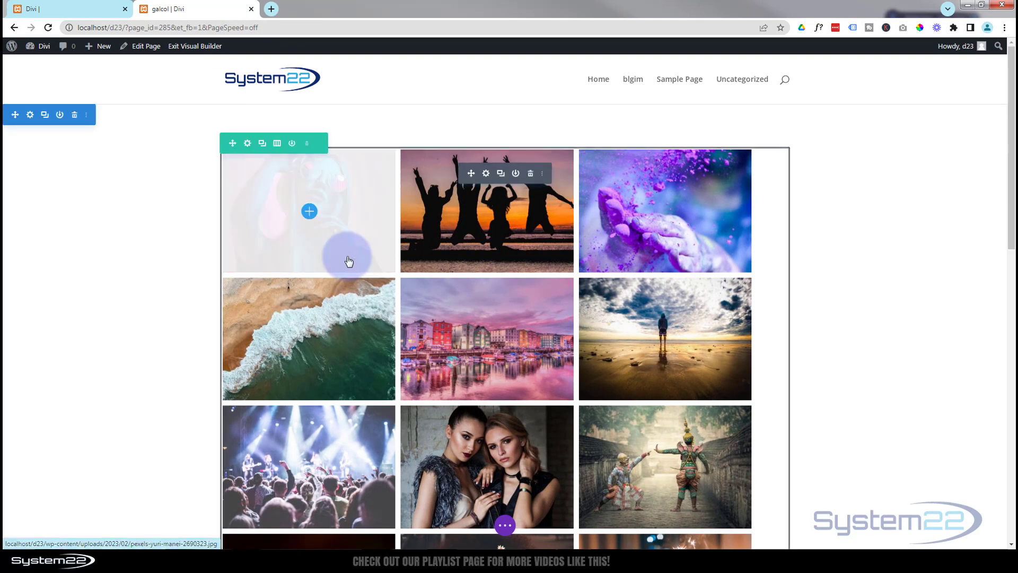
left_click(306, 145)
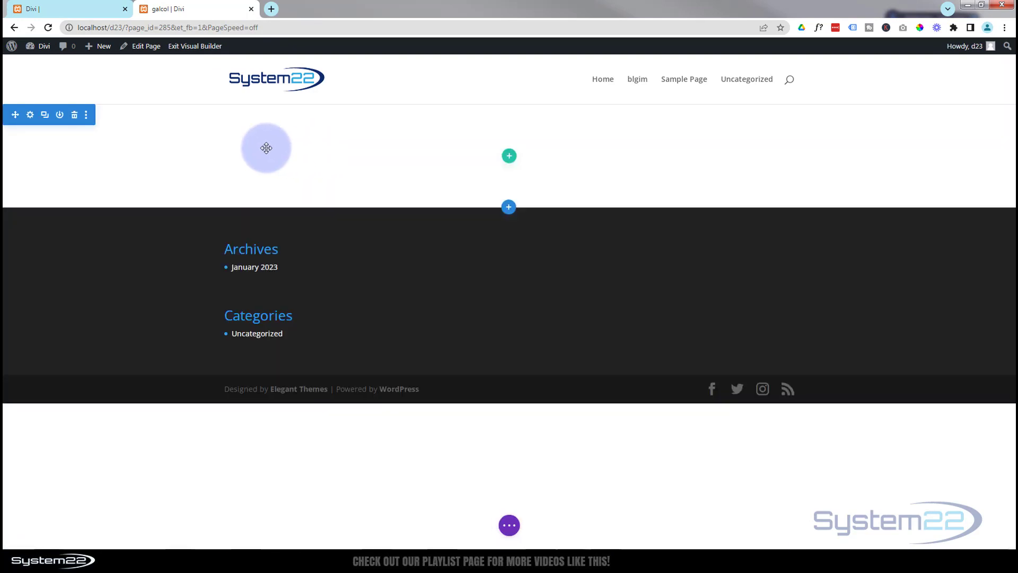
Insert a single-column row in the empty section and add a Gallery module to it
left_click(509, 157)
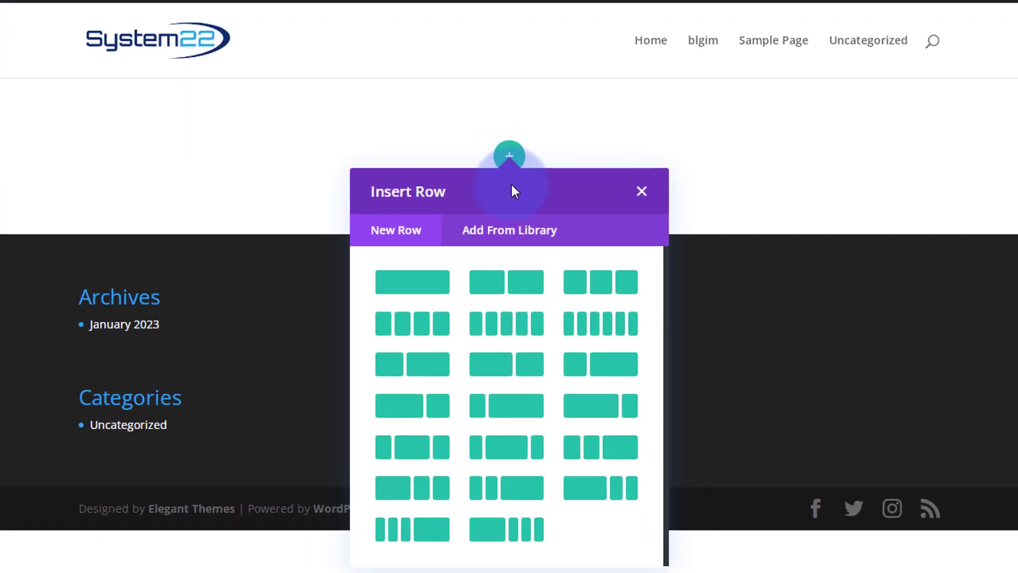
left_click(411, 292)
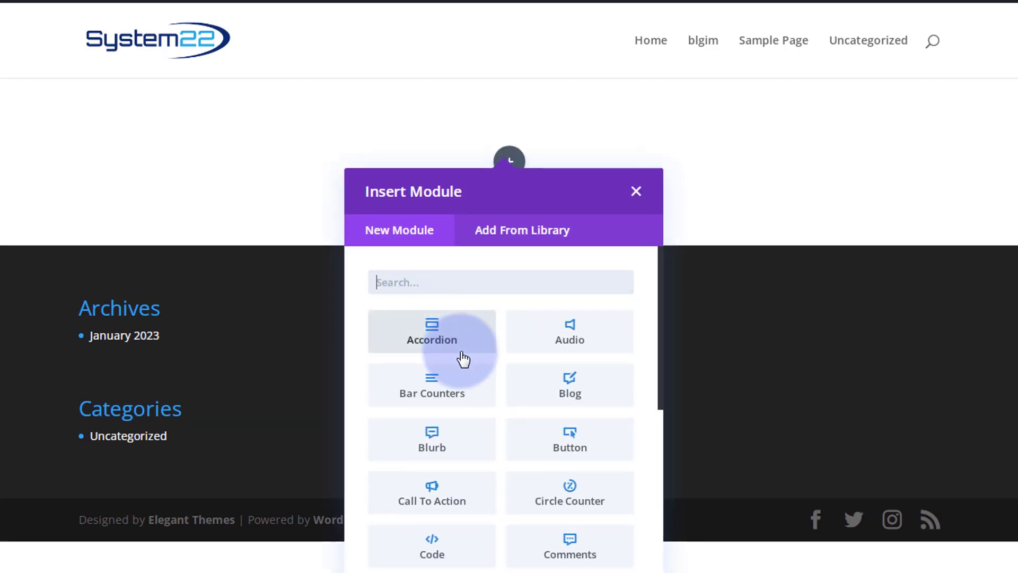
scroll(462, 359, "down", 6)
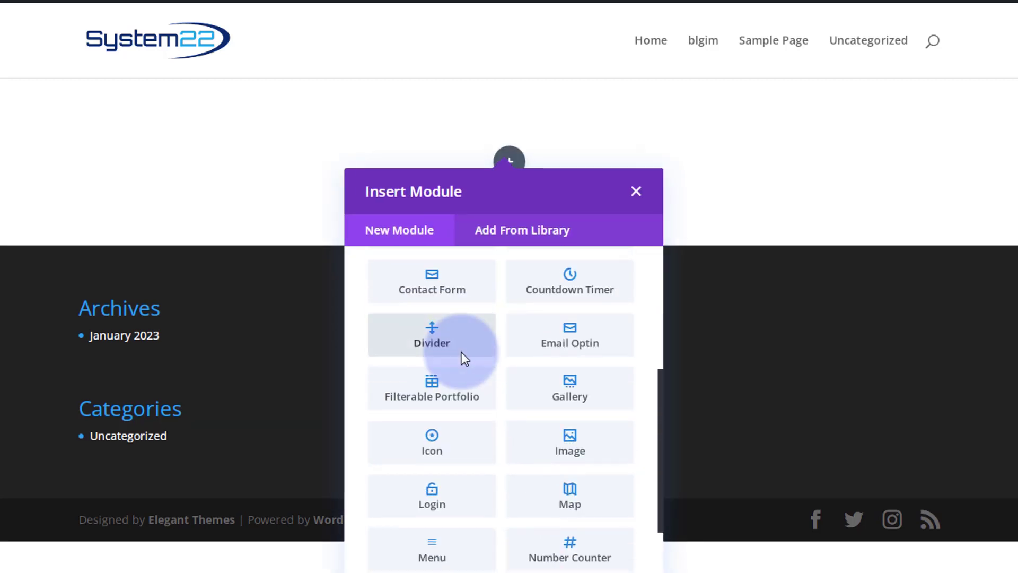
scroll(462, 359, "down", 2)
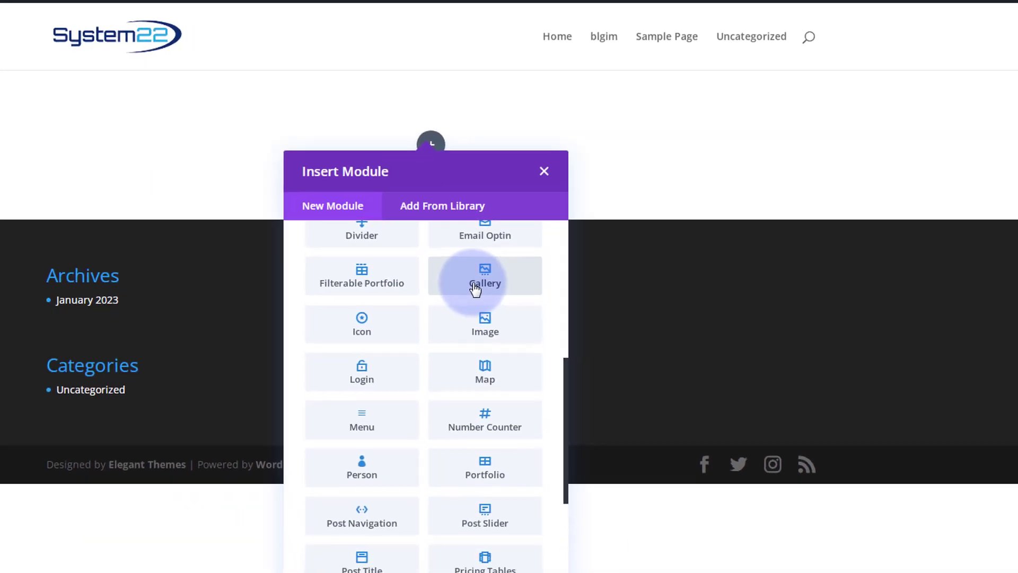
left_click(557, 321)
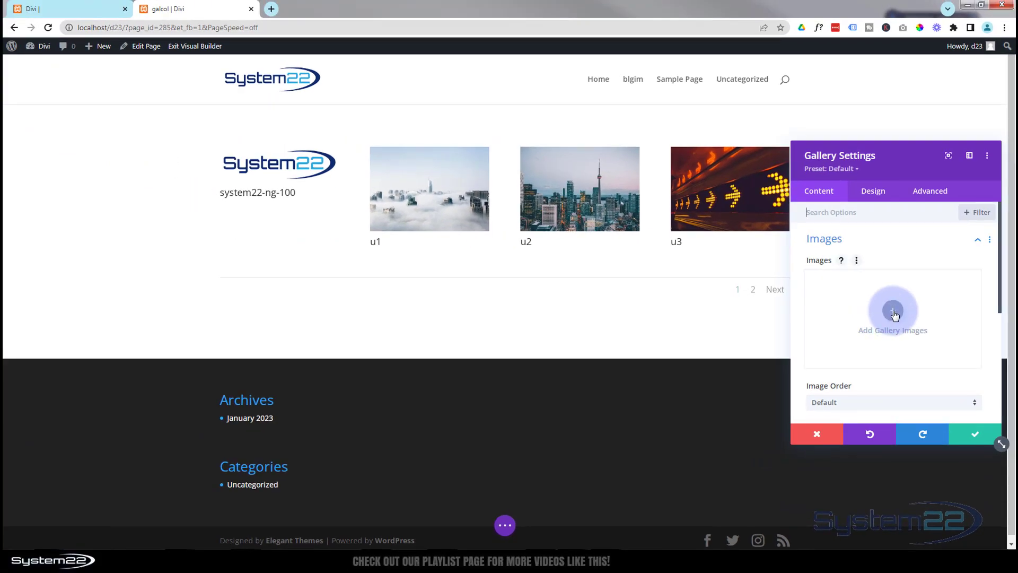
Add the first, colourful-face and reflected-bridge photos from the Media Library to the gallery
left_click(893, 312)
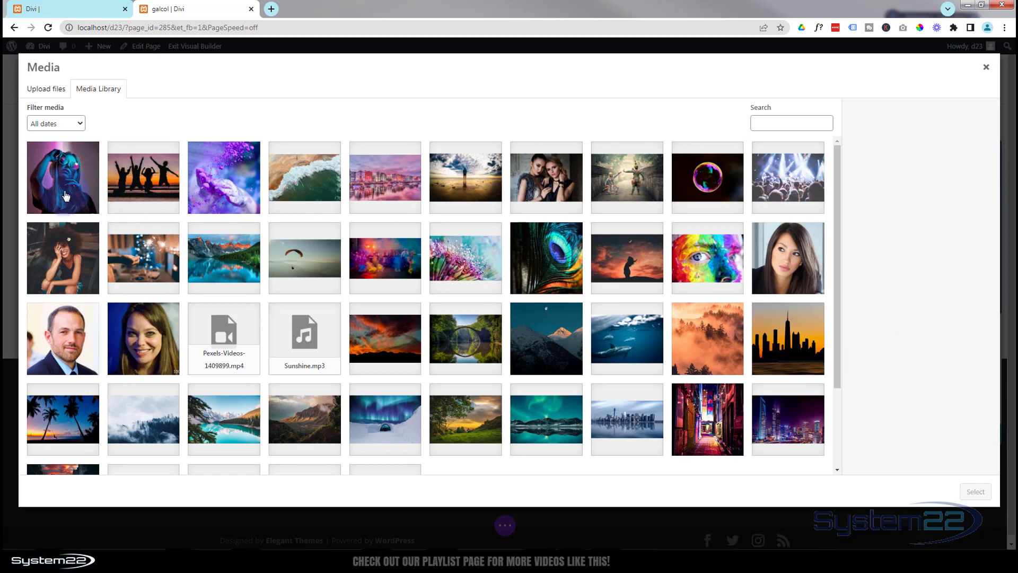
left_click(66, 196)
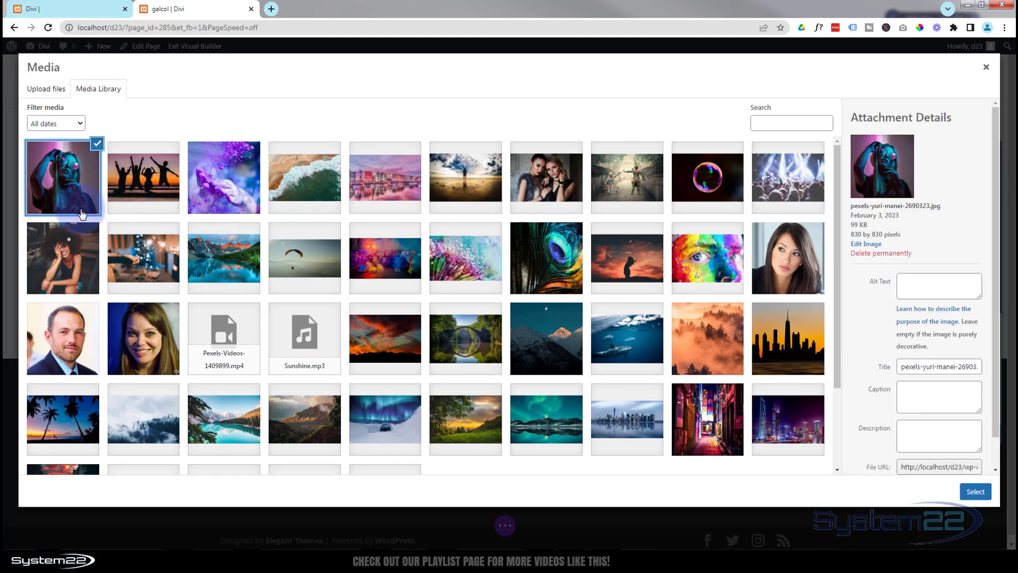
left_click(716, 273)
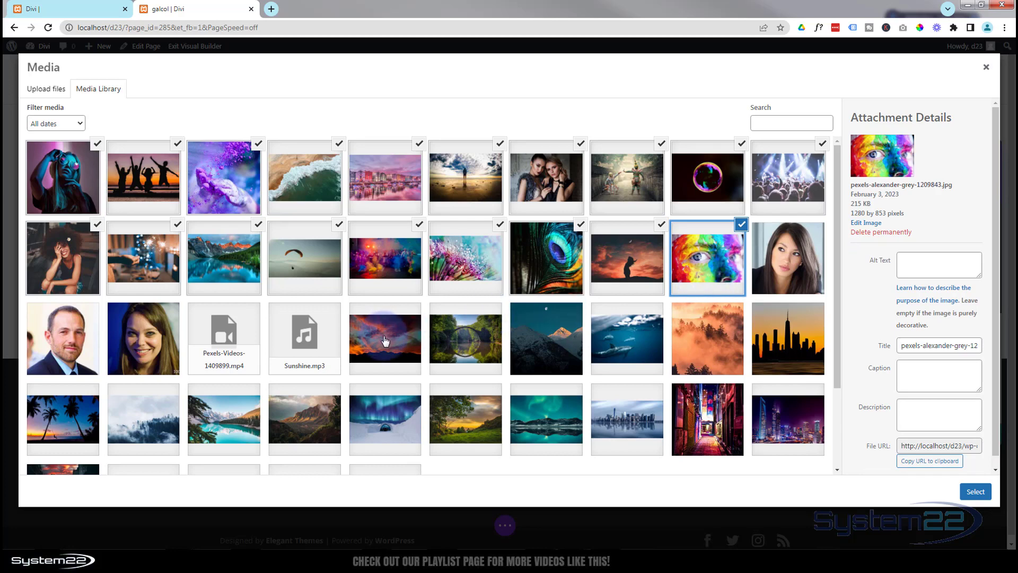
left_click(464, 346)
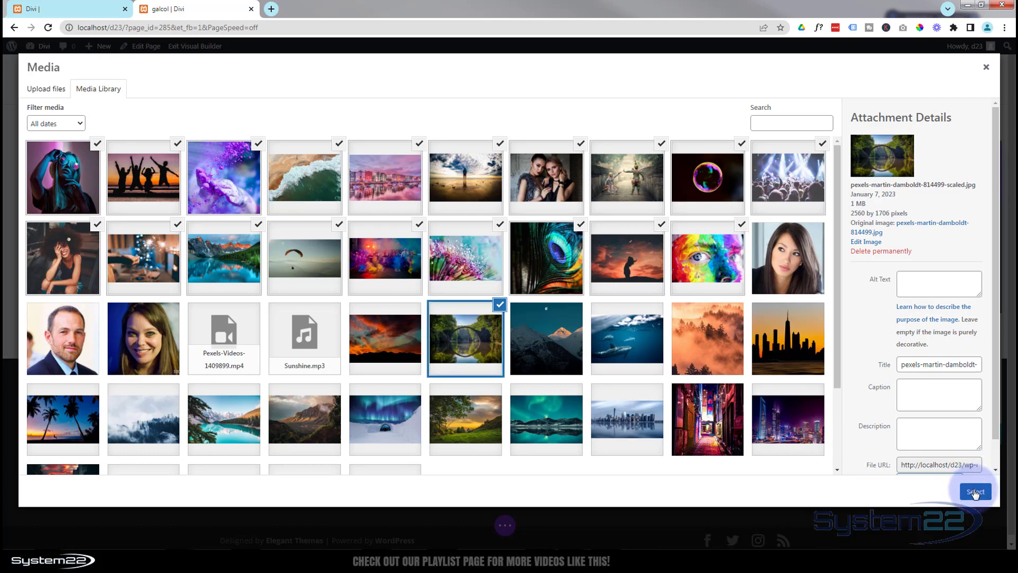
left_click(975, 492)
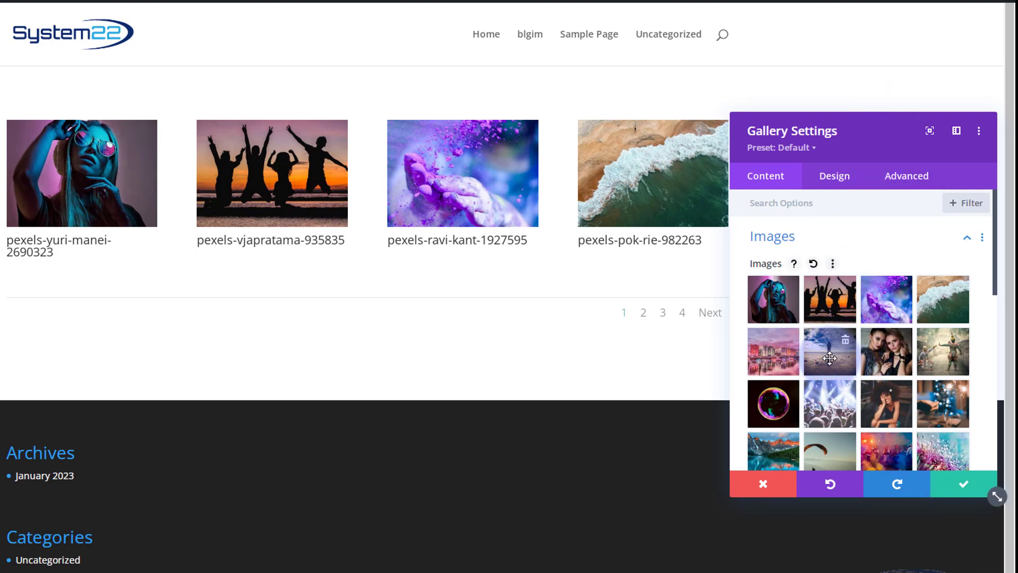
Move the lone-figure beach photo after the two-women photo and set Image Count to 20
left_click_drag(829, 358, 883, 357)
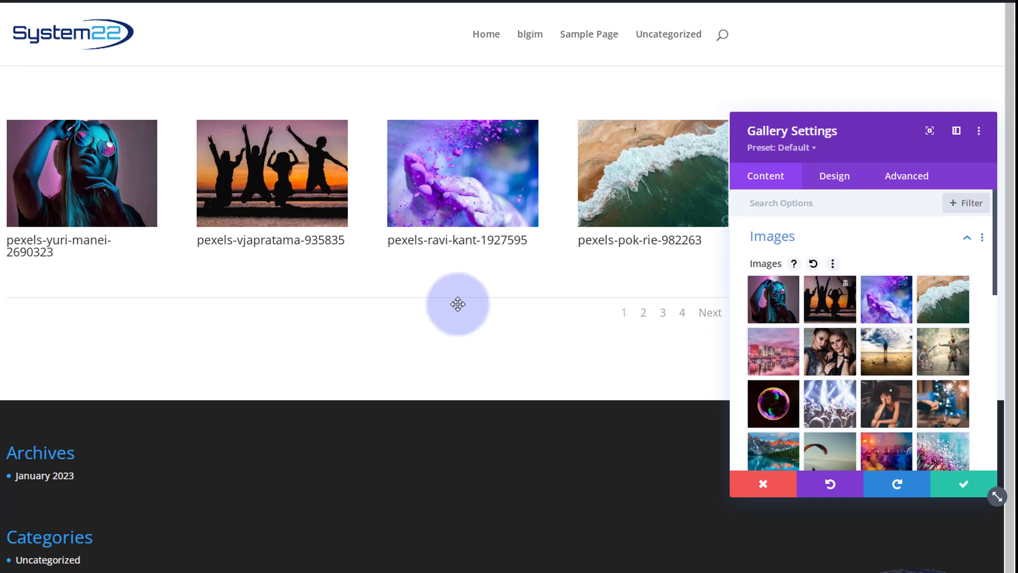
left_click(85, 227)
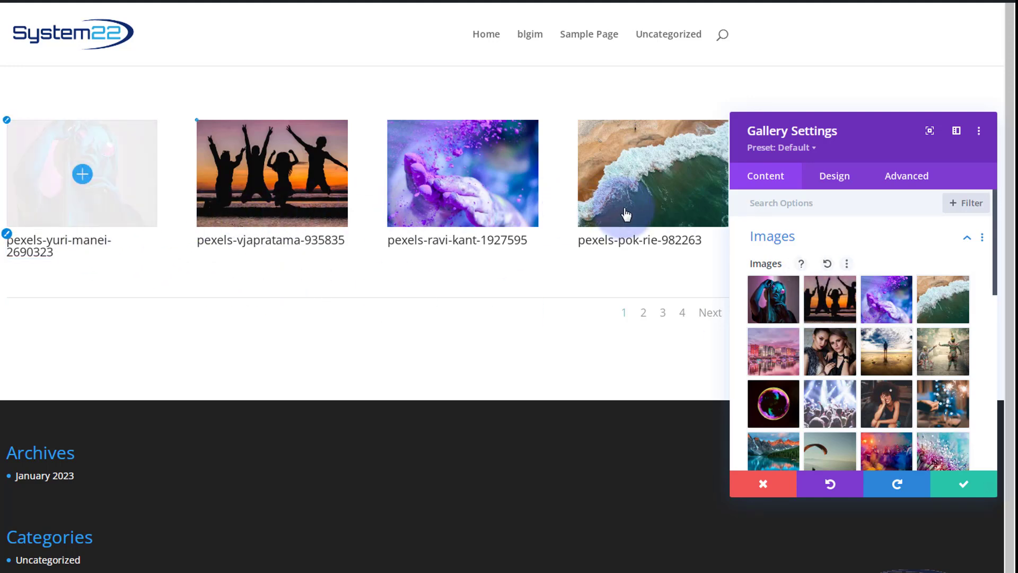
scroll(806, 263, "down", 5)
scroll(806, 257, "down", 3)
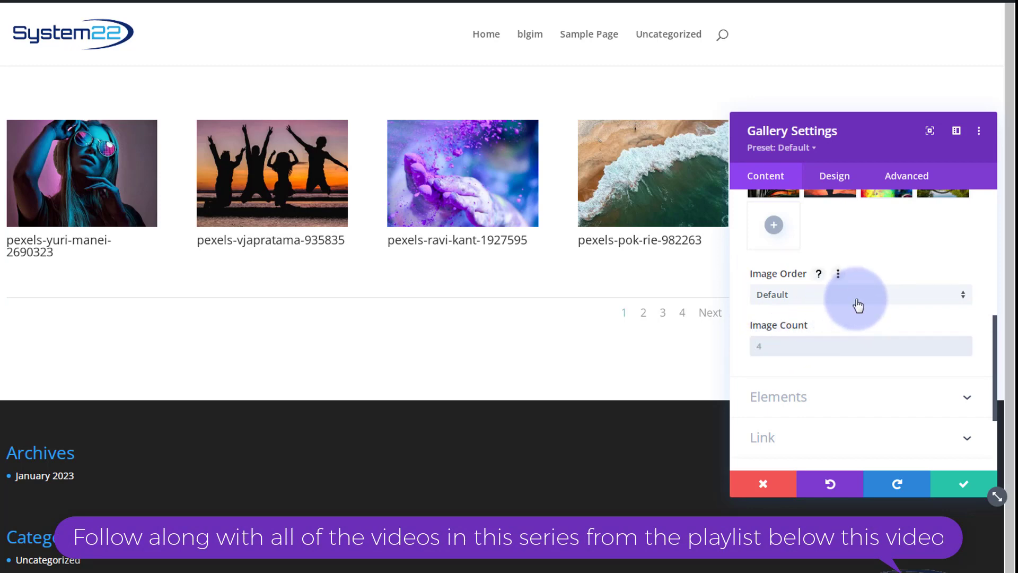
type("20")
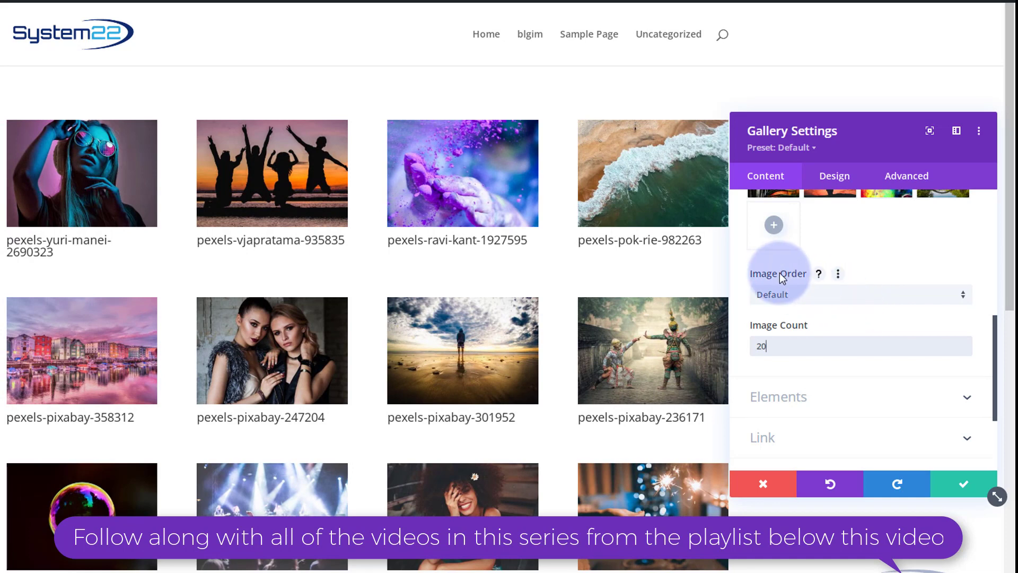
Try dragging photos, including the pink harbour-town one, directly within the gallery preview
left_click_drag(65, 229, 75, 271)
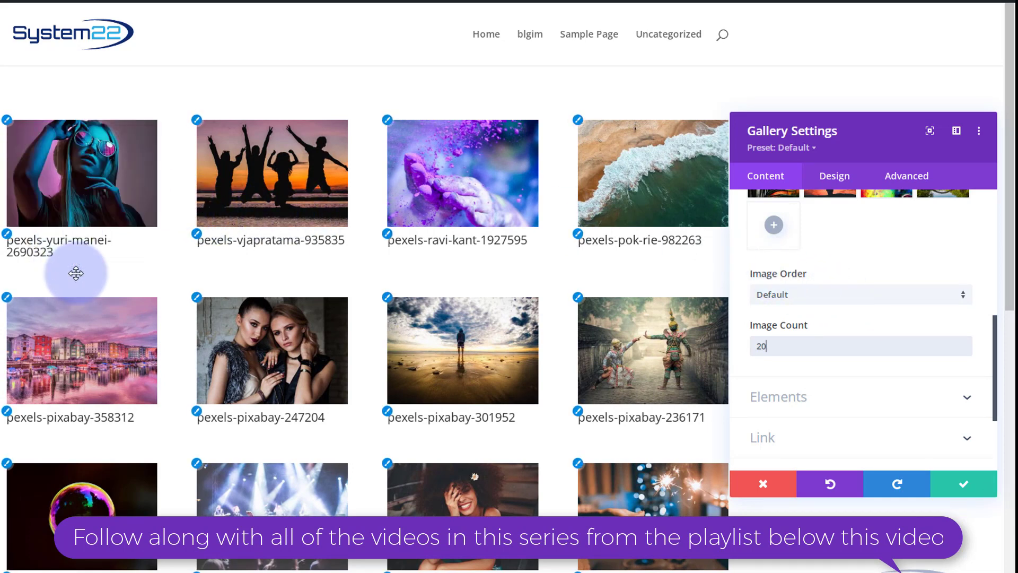
left_click_drag(74, 345, 421, 253)
scroll(100, 337, "down", 4)
scroll(100, 338, "up", 3)
scroll(100, 338, "up", 1)
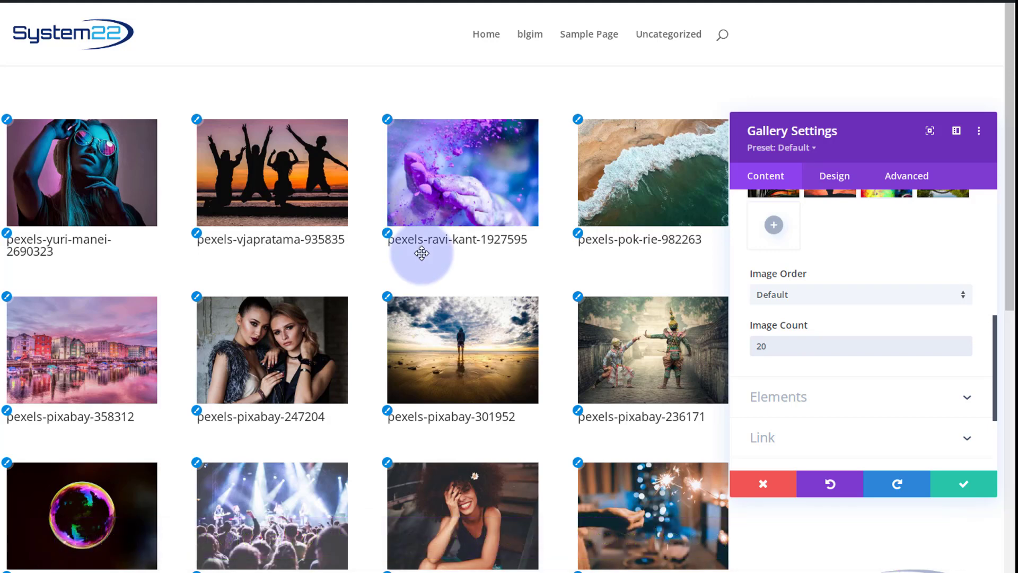
Under Elements, set Show Title and Caption and Show Pagination both to No
left_click(841, 348)
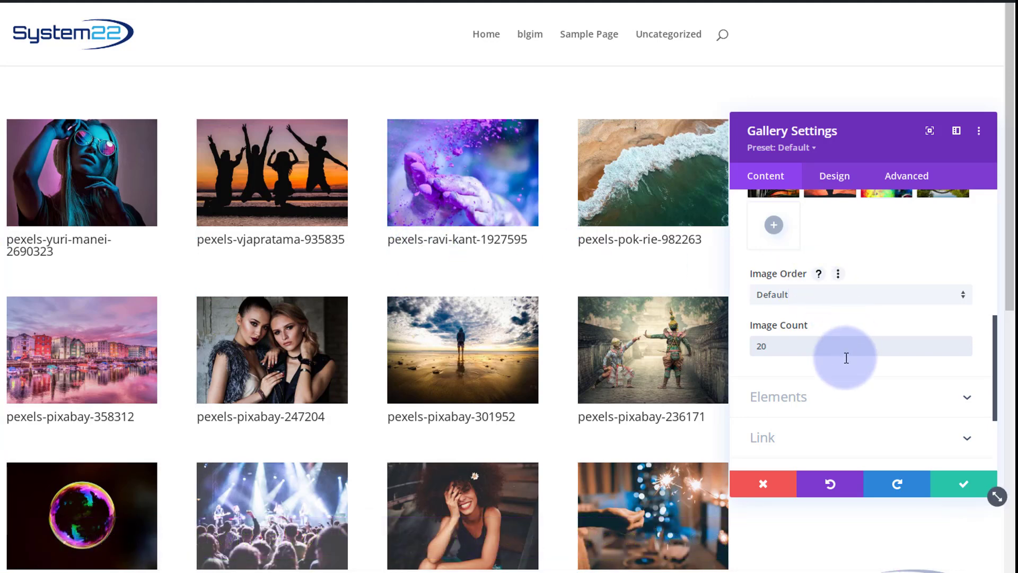
left_click(836, 403)
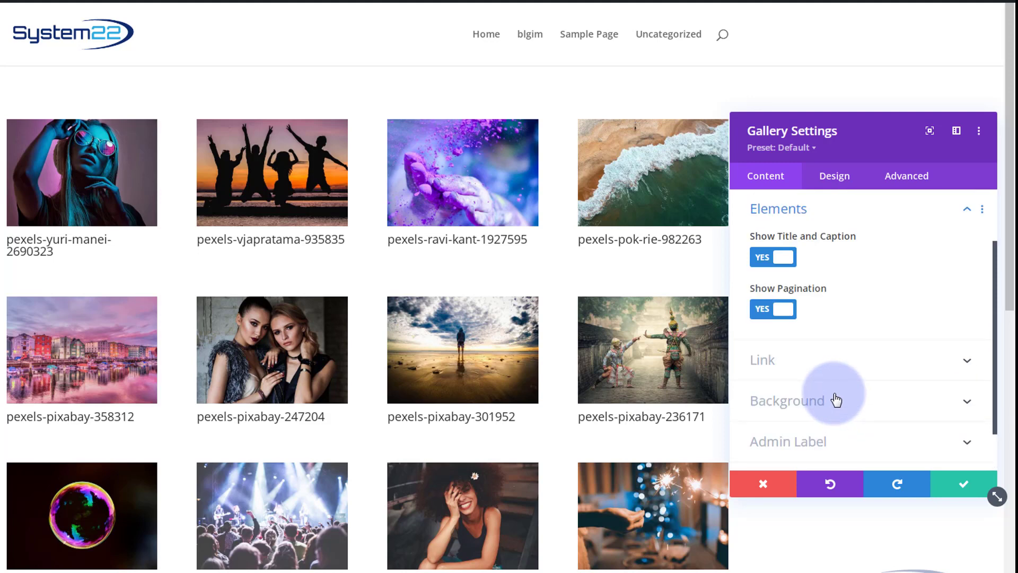
left_click(759, 259)
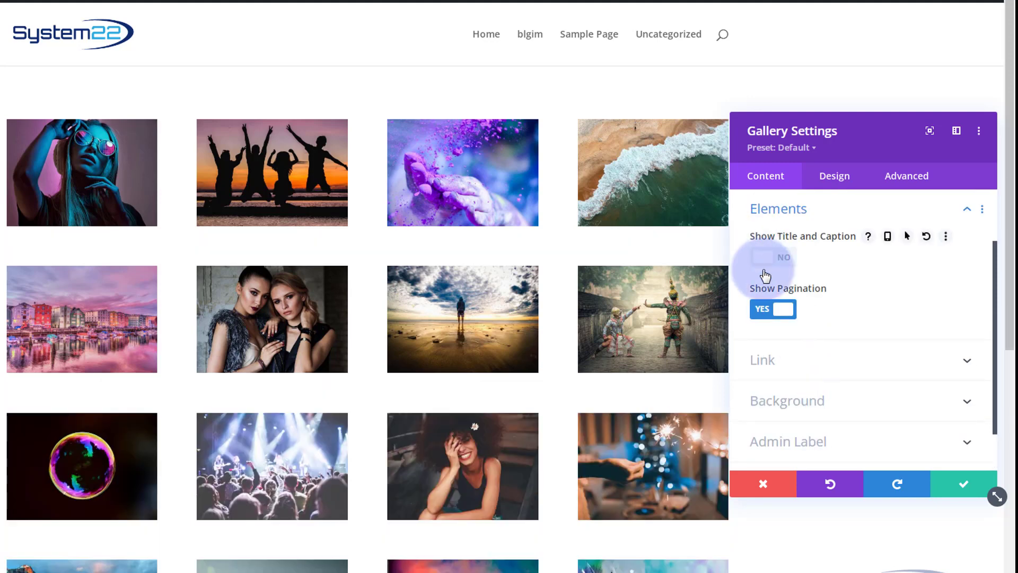
left_click(764, 313)
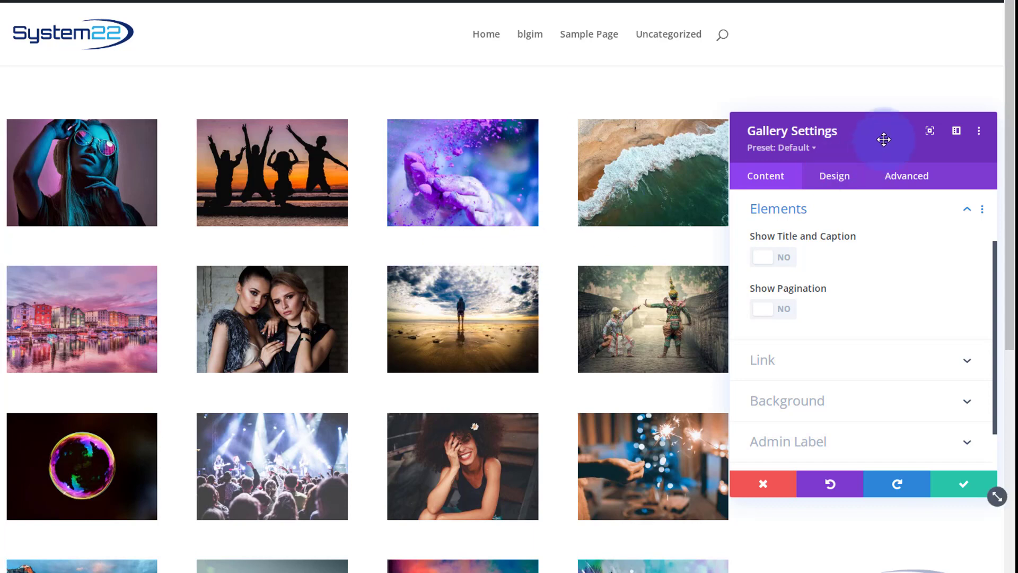
Open the Advanced tab's Custom CSS group and scroll to the empty Gallery Item field
left_click(904, 180)
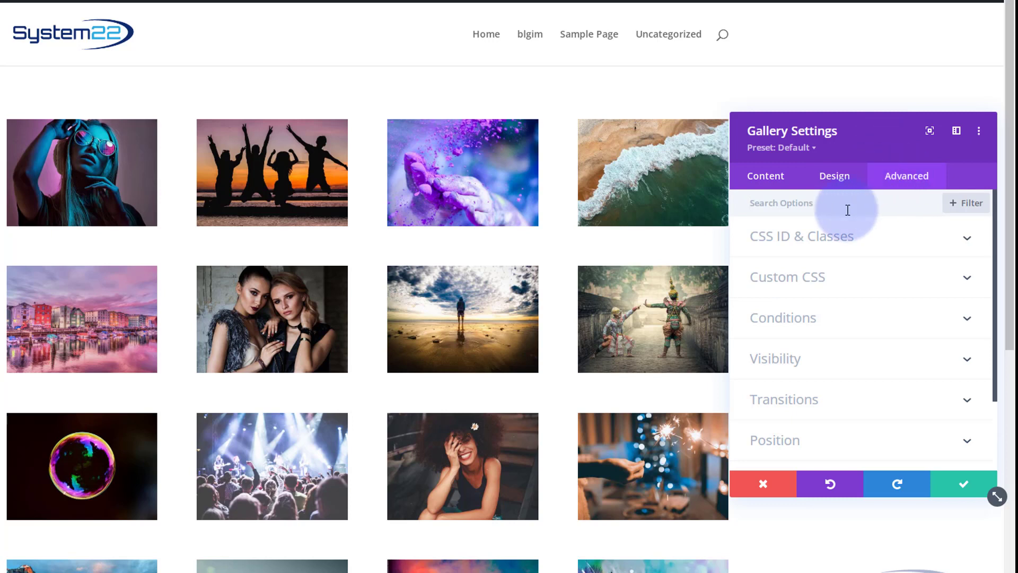
left_click(858, 282)
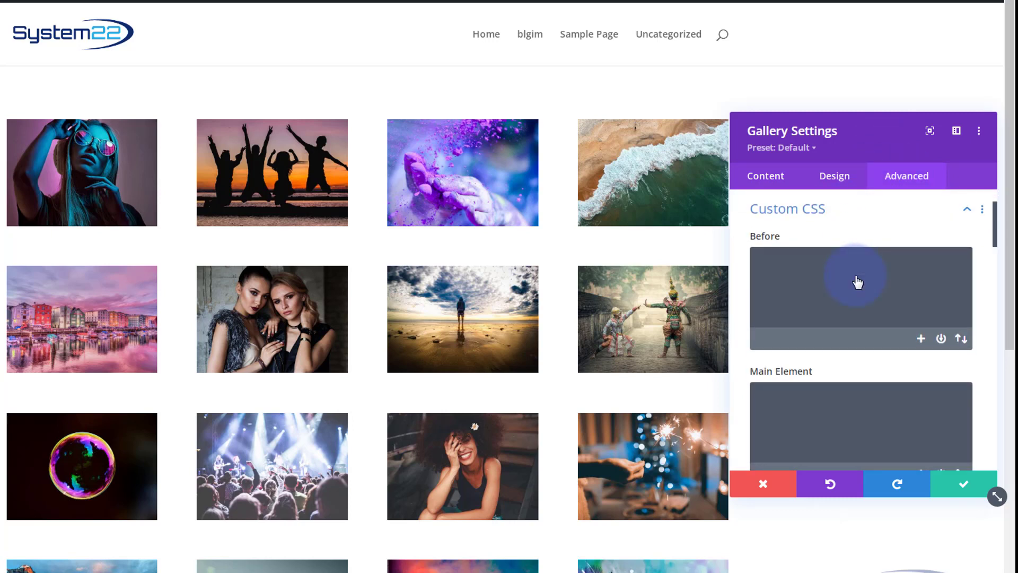
scroll(859, 275, "down", 8)
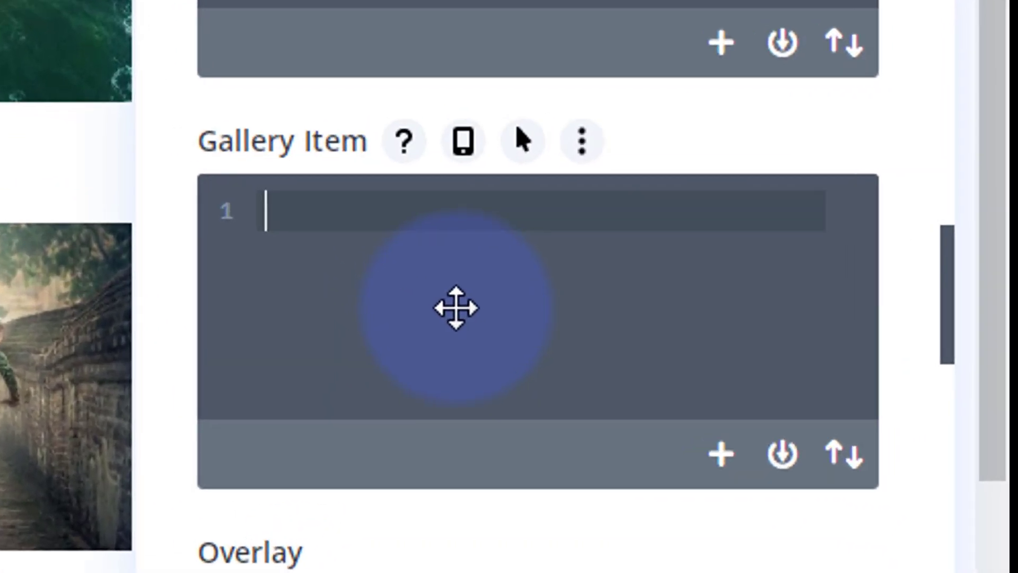
Enter width:33.33% !important in Gallery Item CSS, testing 30% and 25% before settling on 33.33%
type("width")
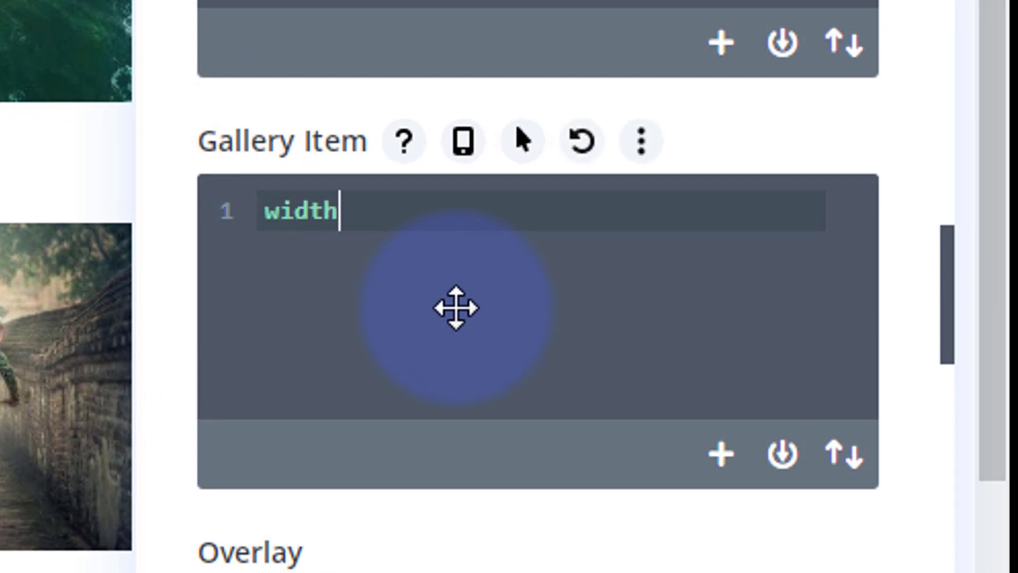
type(":")
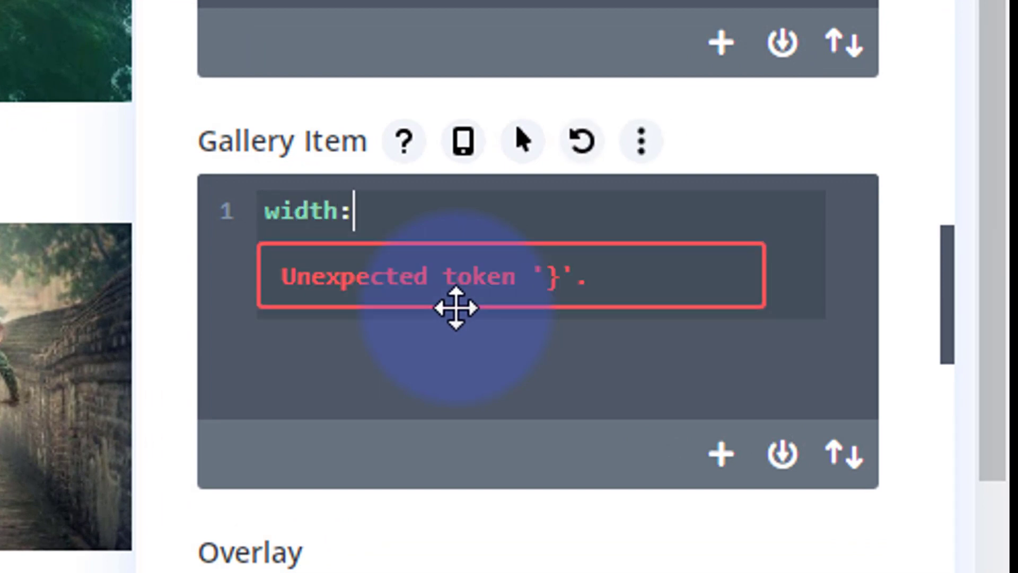
type("33.33")
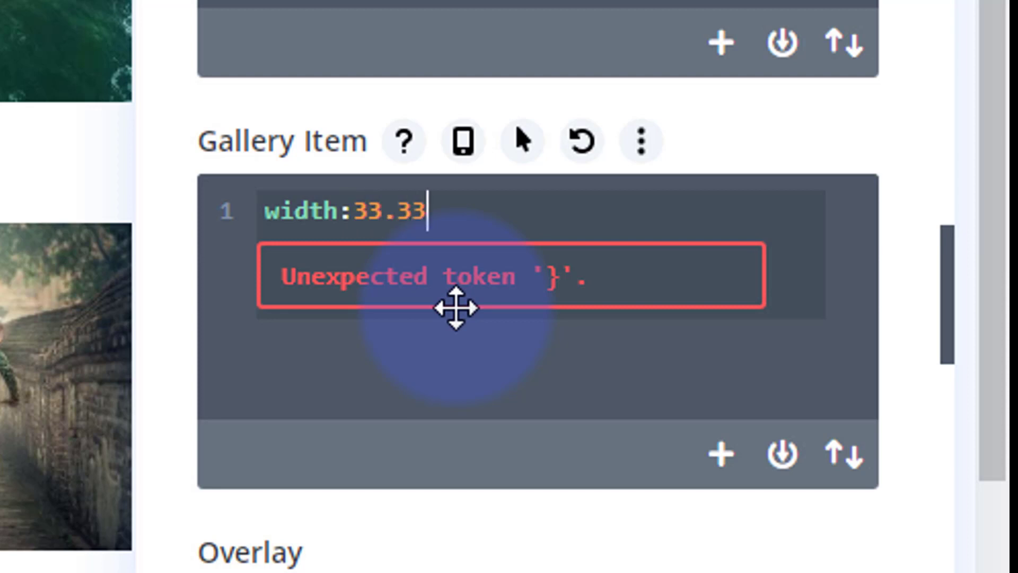
type("%")
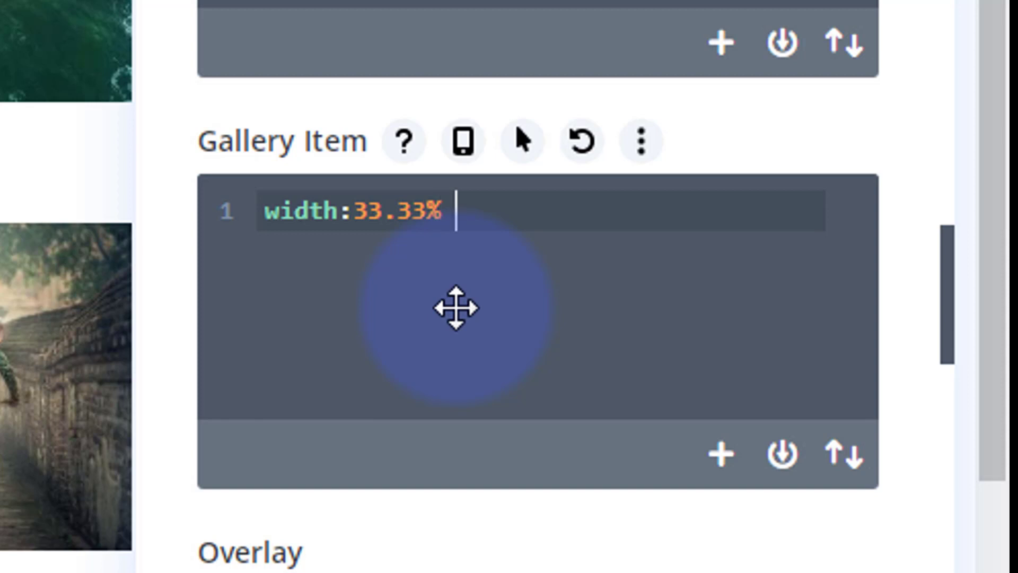
type(" !importan")
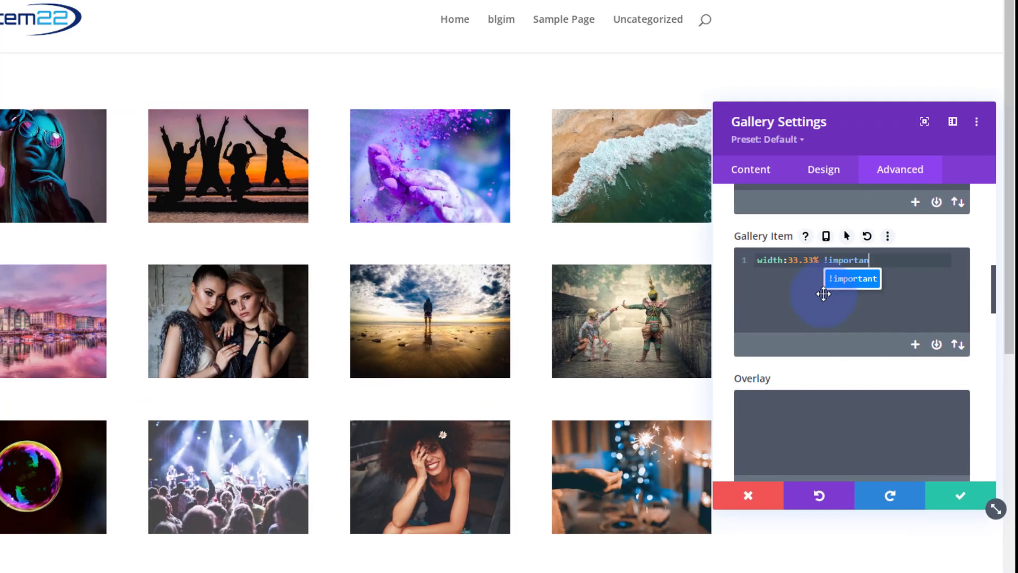
type("t")
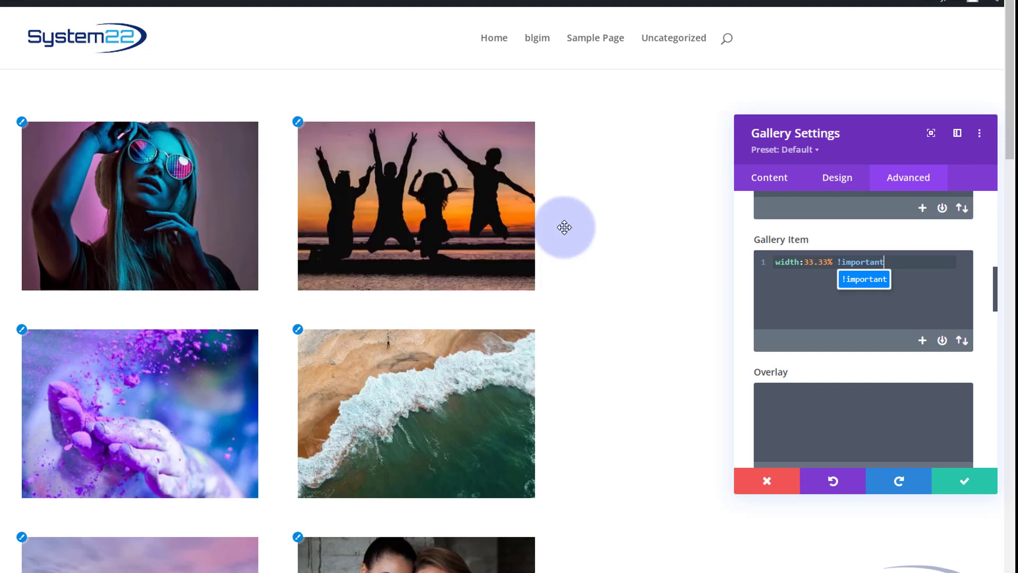
left_click(809, 263)
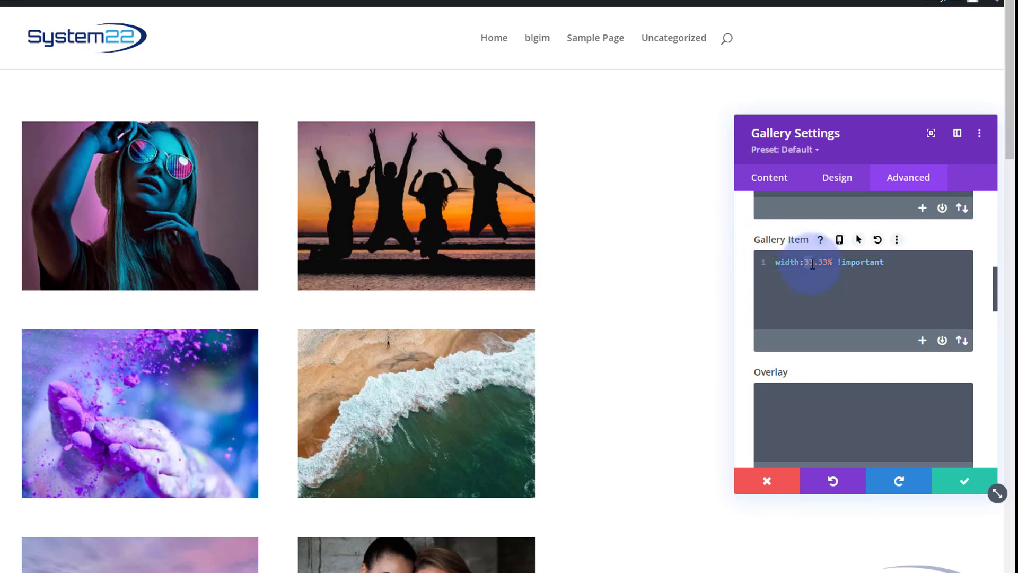
left_click(800, 262)
type("30")
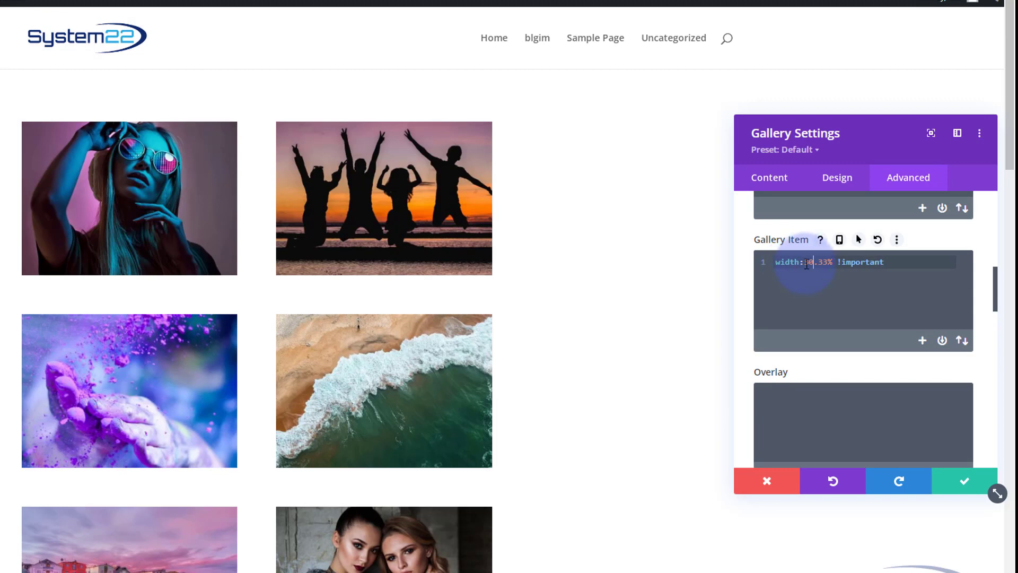
left_click_drag(804, 262, 814, 265)
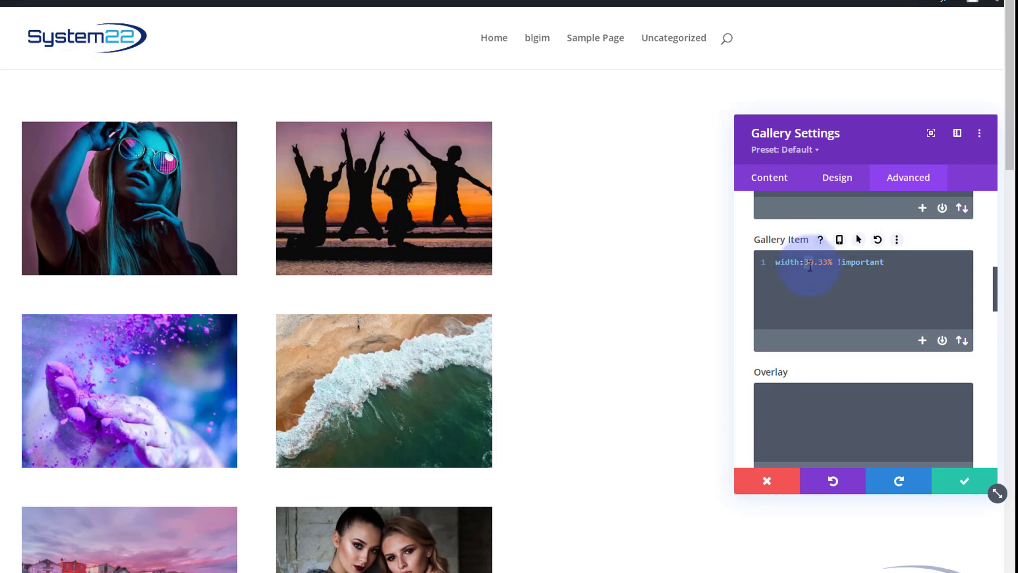
type("25")
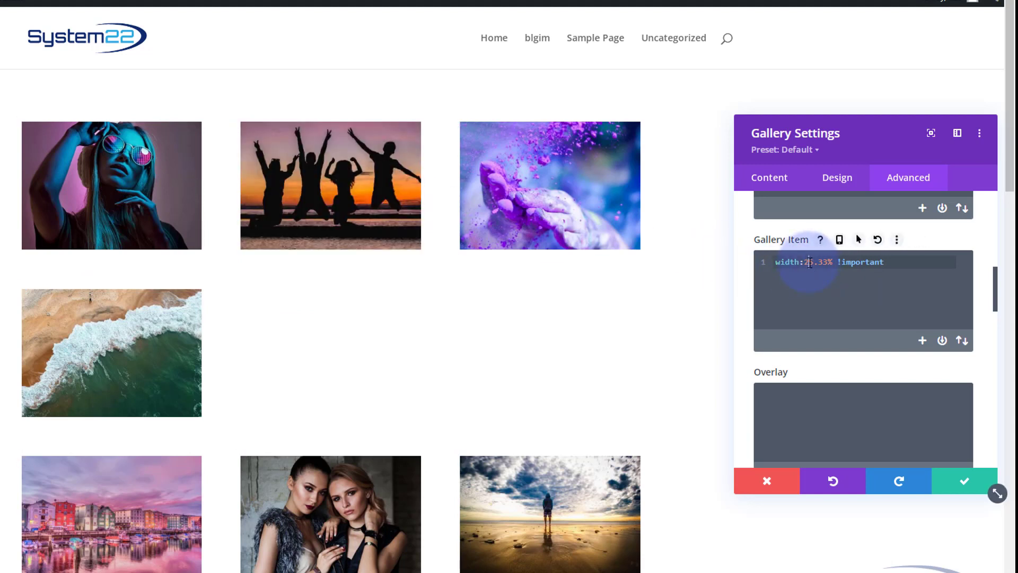
left_click_drag(806, 264, 813, 263)
type("33")
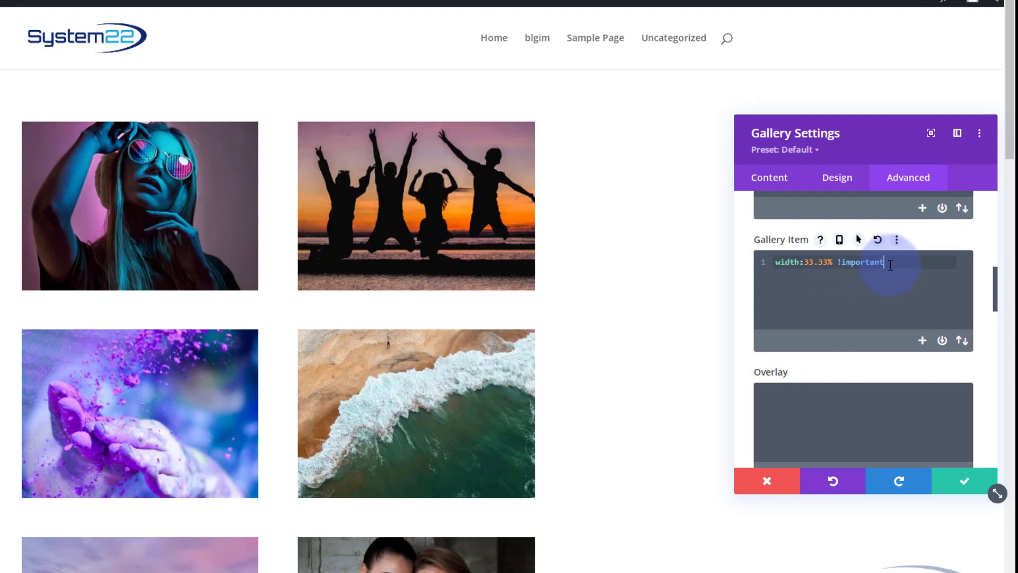
key("Return")
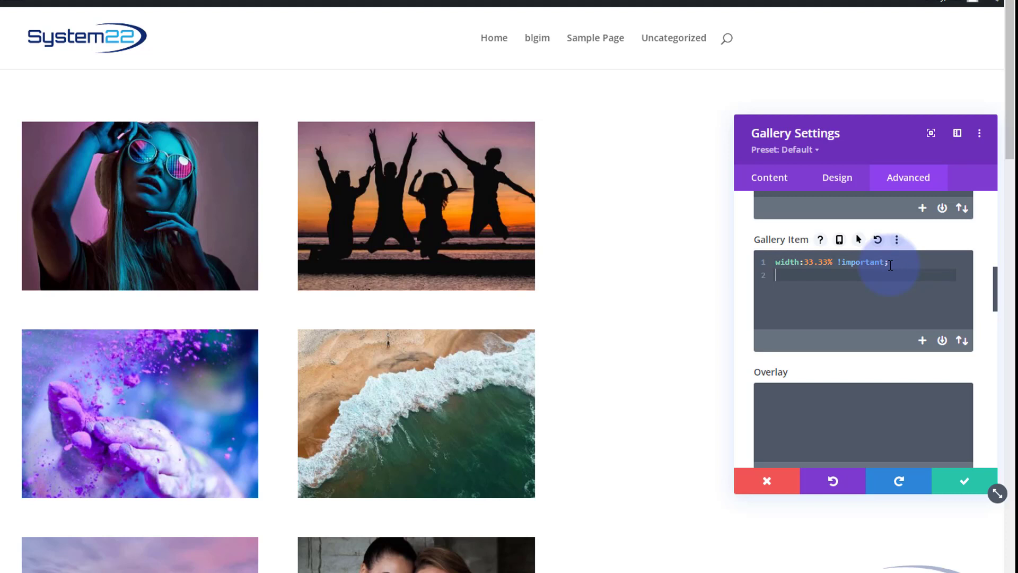
Add margin:0 !important; to the Gallery Item CSS and check the preview
type("margin:0")
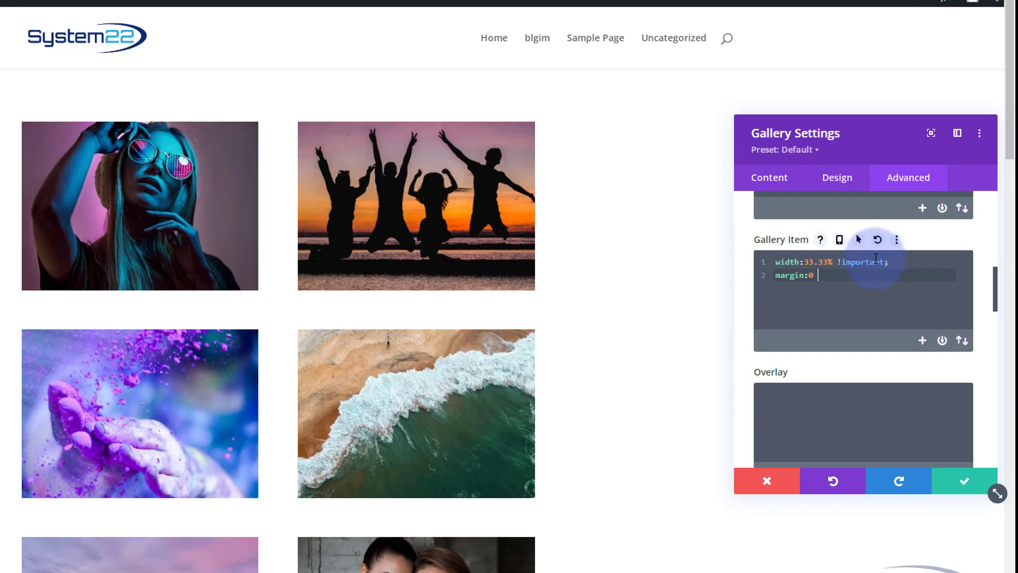
left_click_drag(838, 262, 892, 264)
key("ctrl+c")
left_click(832, 277)
key("ctrl+v")
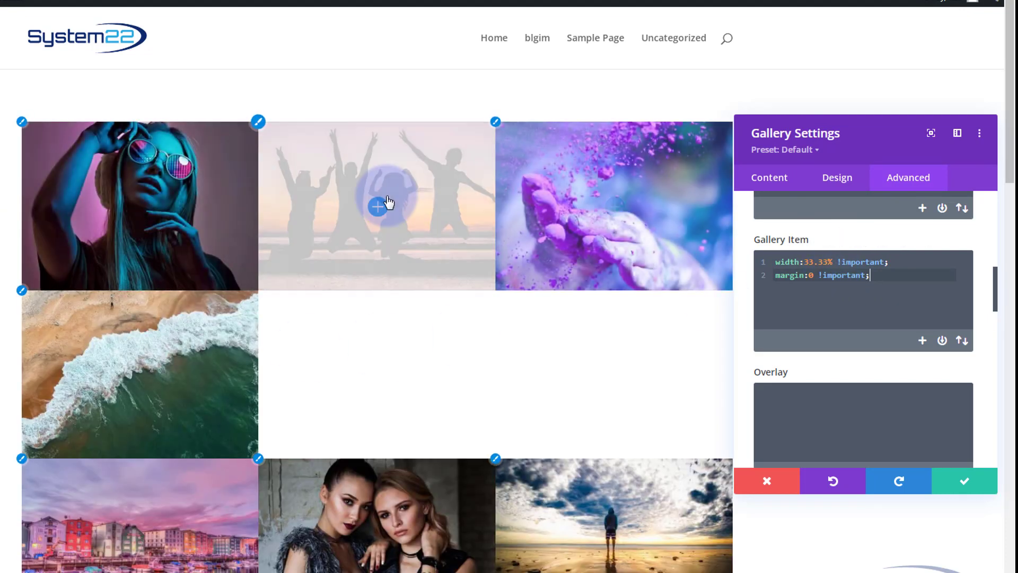
scroll(388, 371, "down", 1)
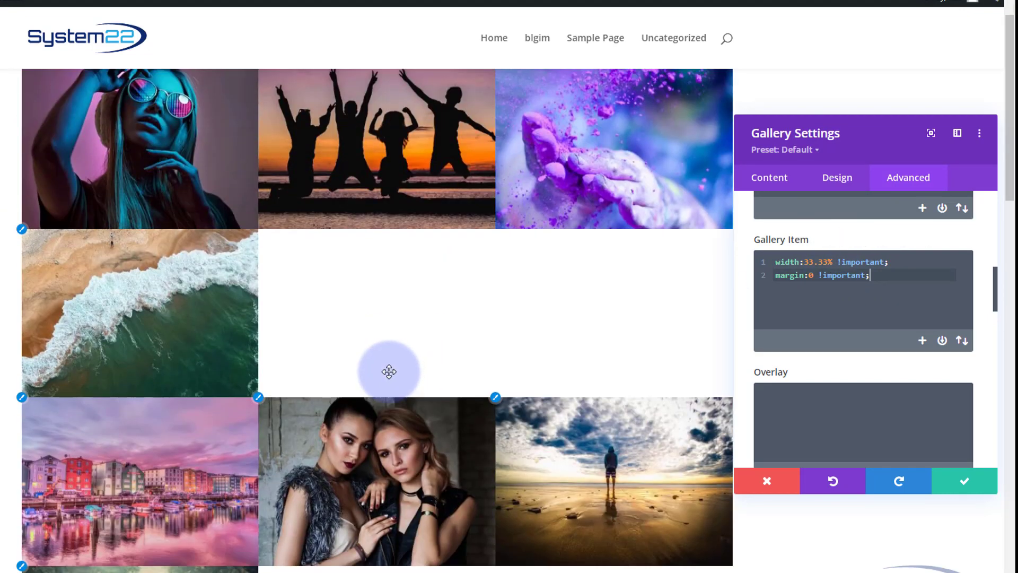
scroll(389, 371, "down", 10)
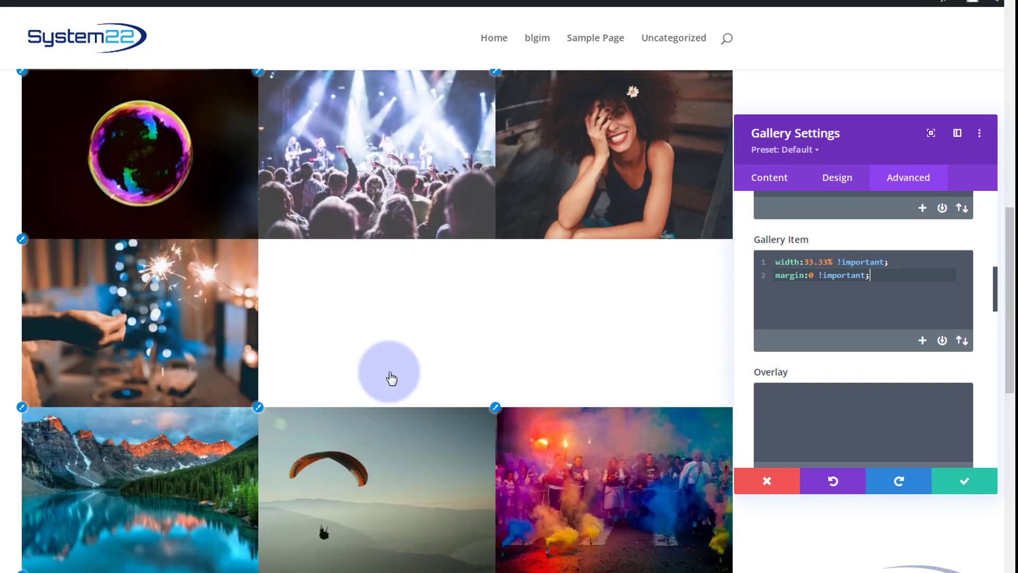
scroll(390, 374, "up", 10)
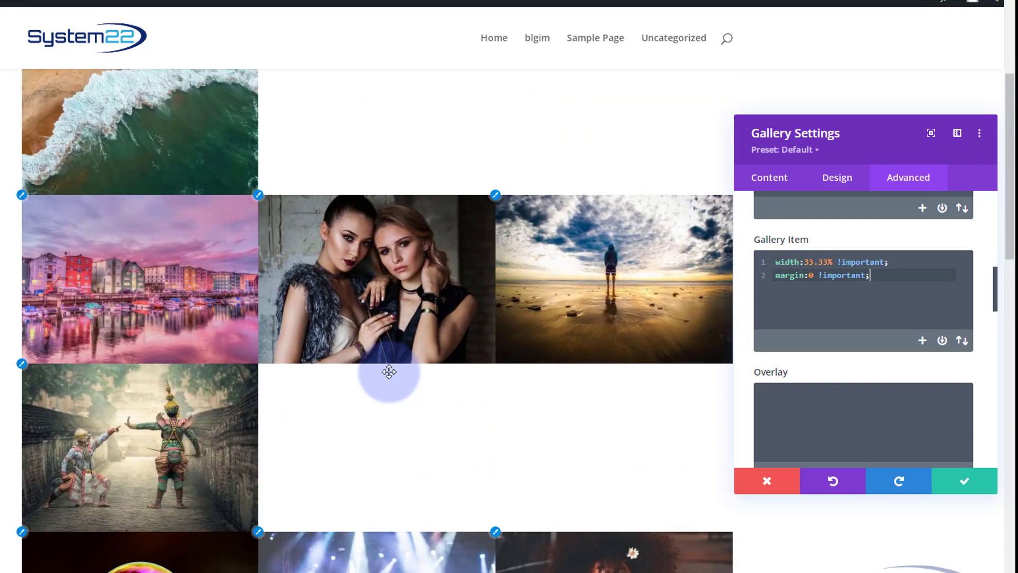
scroll(389, 374, "up", 5)
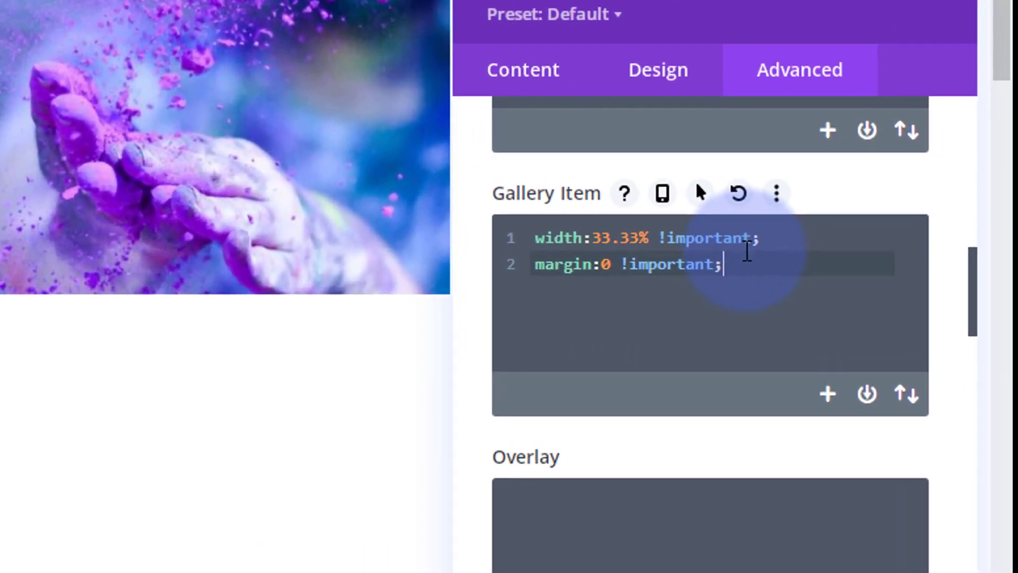
Add clear:none !important; on a third line and review the gapless three-column grid
key("Return")
type("clear:none")
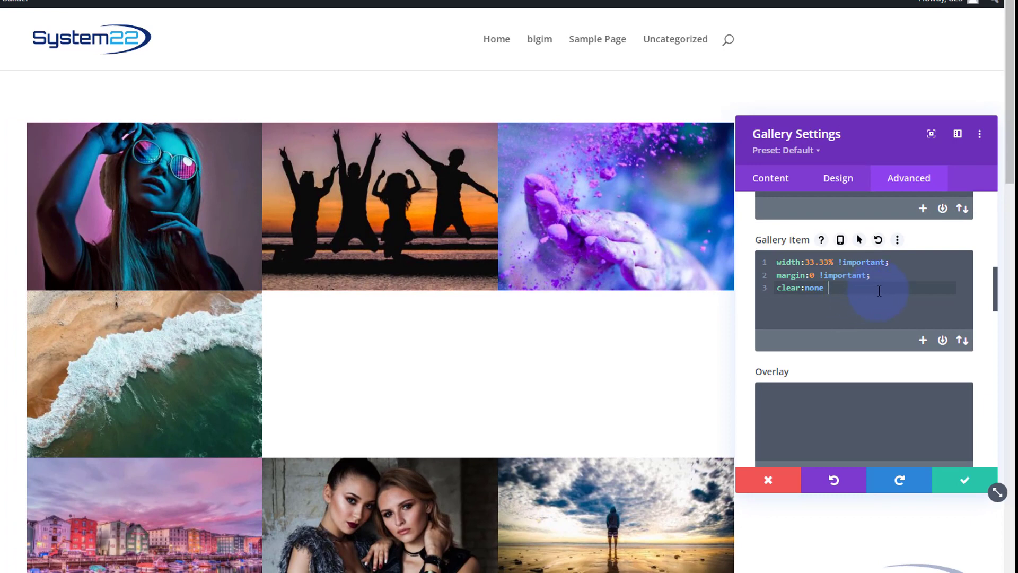
key("ctrl+v")
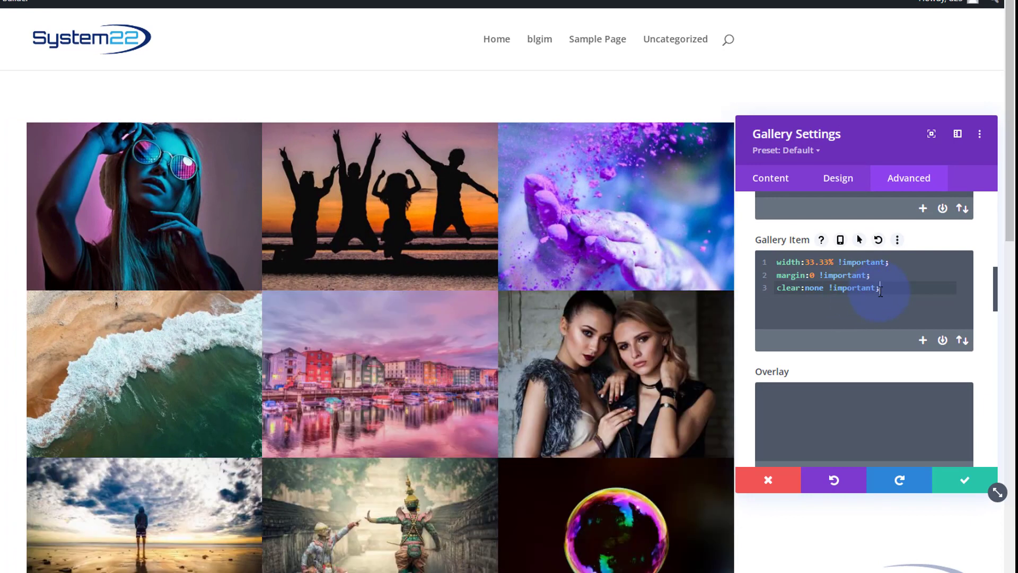
scroll(498, 458, "down", 2)
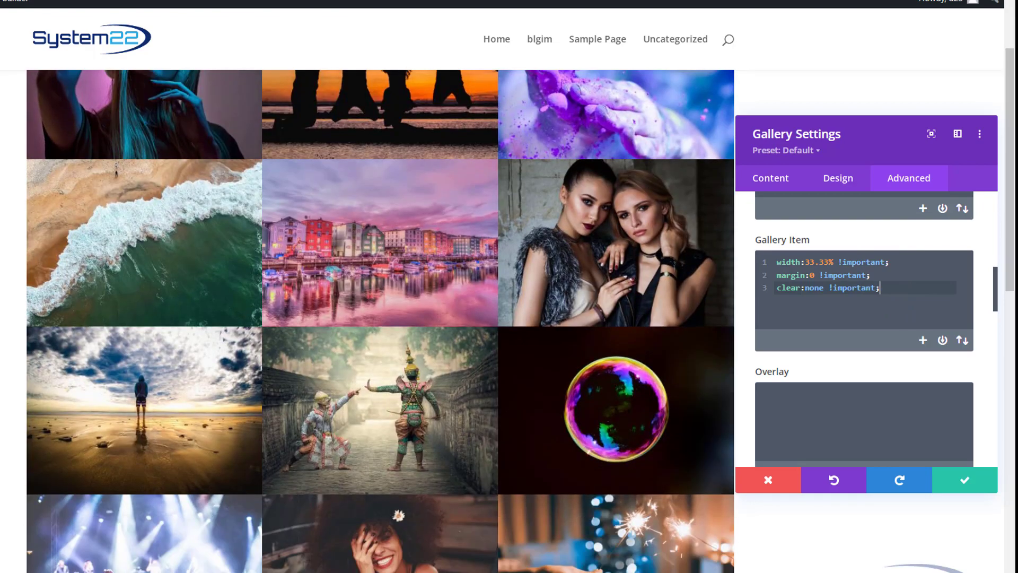
scroll(381, 320, "down", 10)
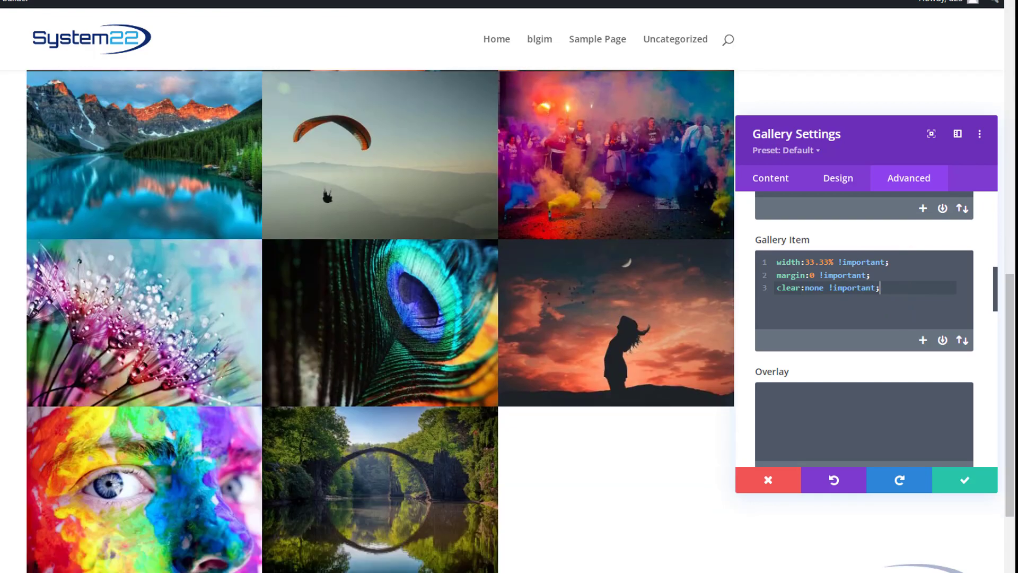
scroll(380, 321, "up", 12)
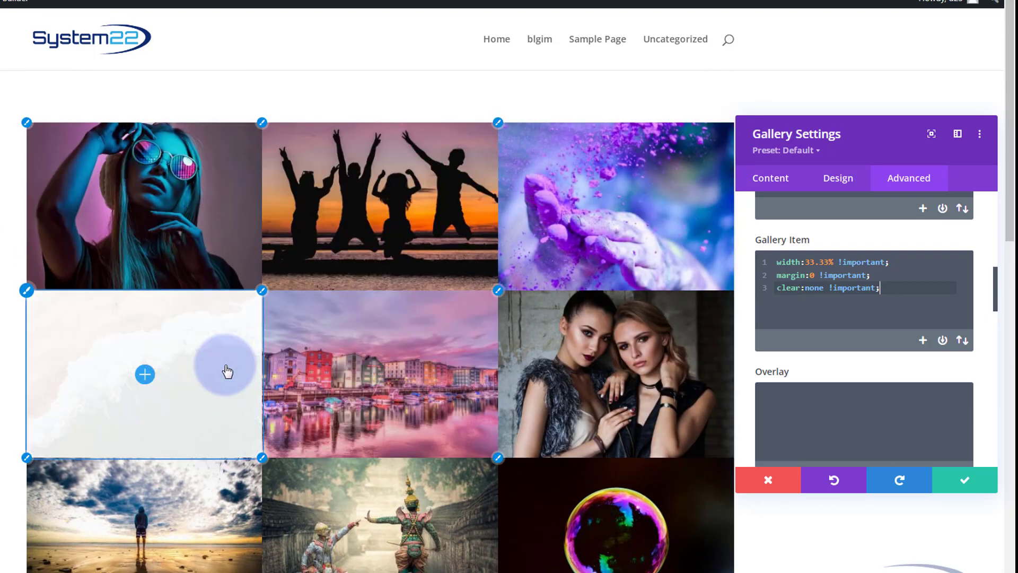
left_click(812, 275)
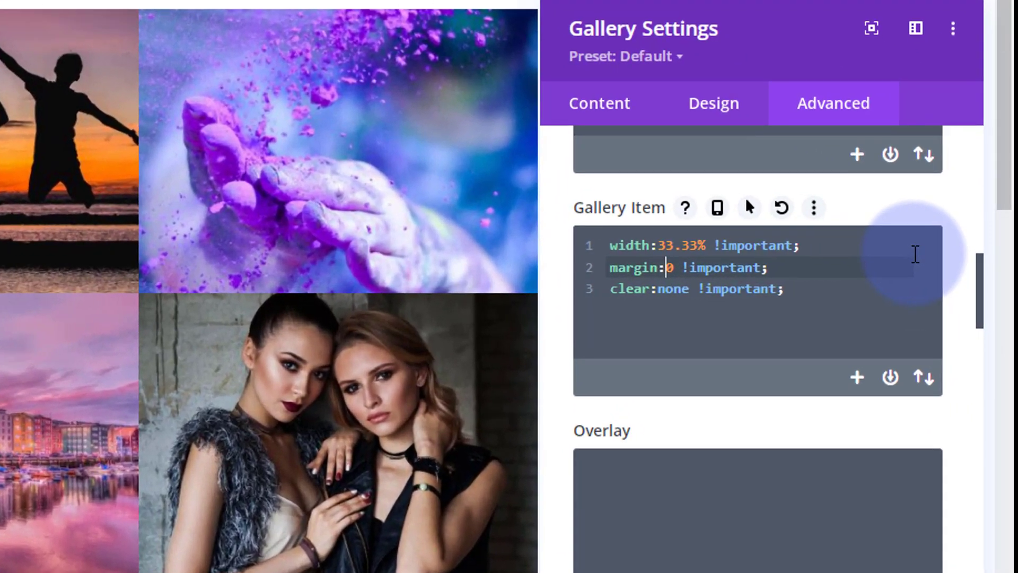
Change the margin to 5px and the width to 31.33%, then check the three-column gaps
key("Delete")
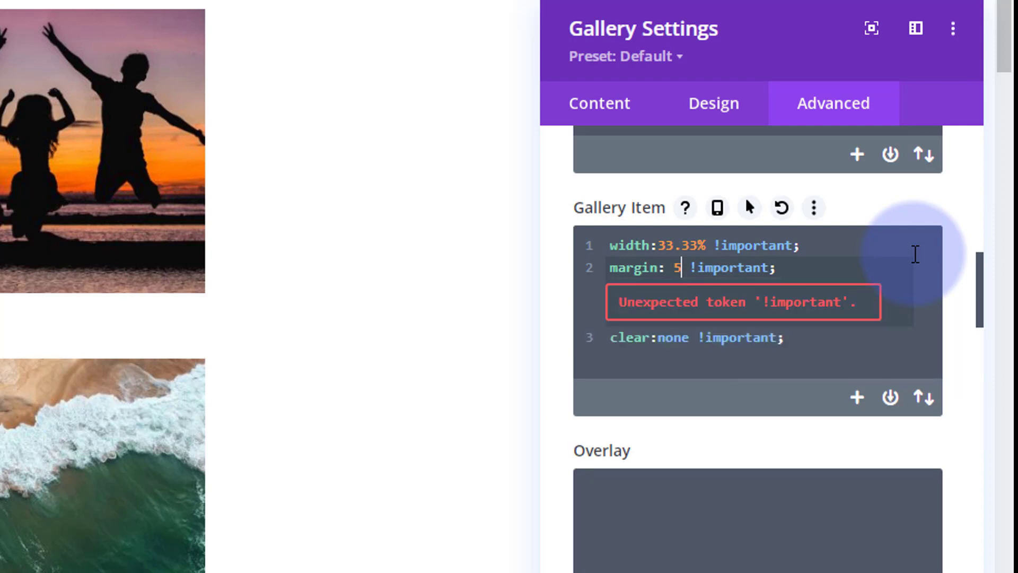
type("5px")
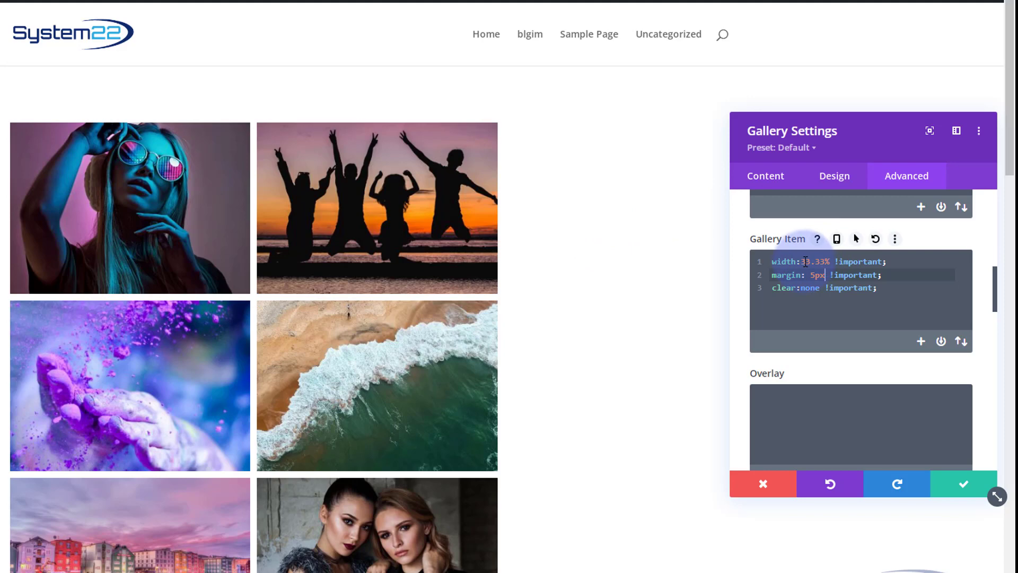
double_click(807, 261)
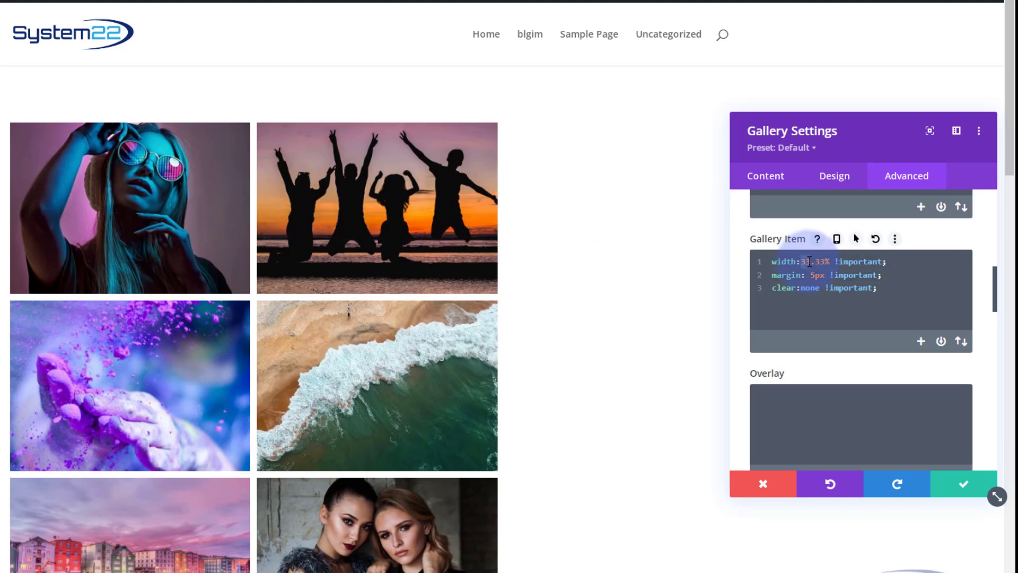
type("31")
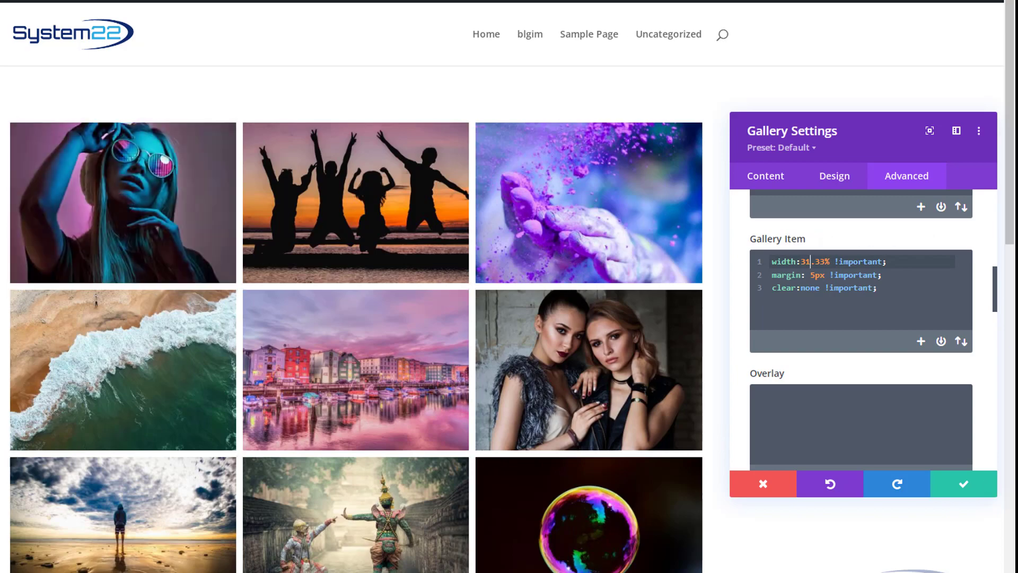
scroll(355, 318, "down", 9)
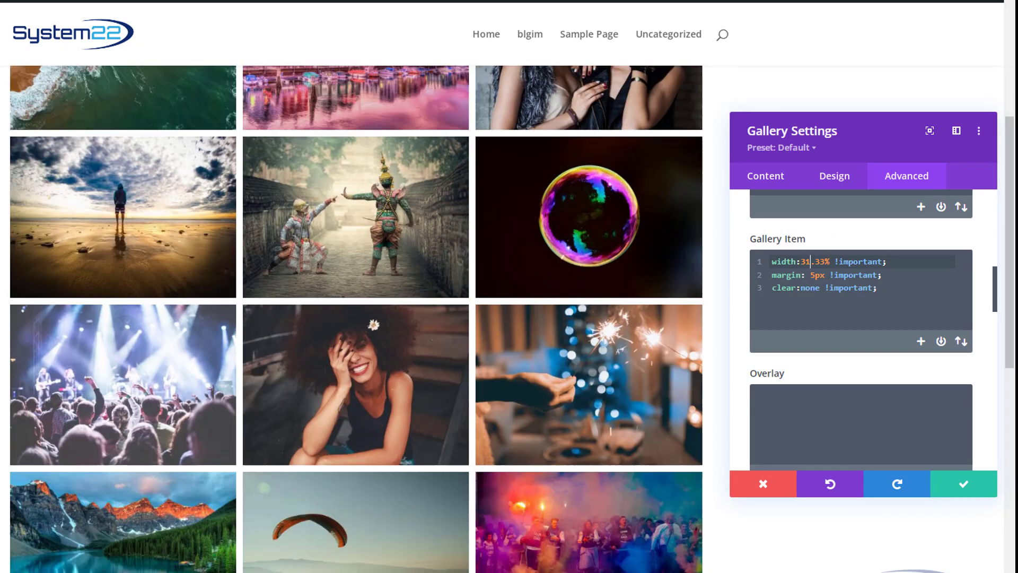
scroll(355, 318, "up", 9)
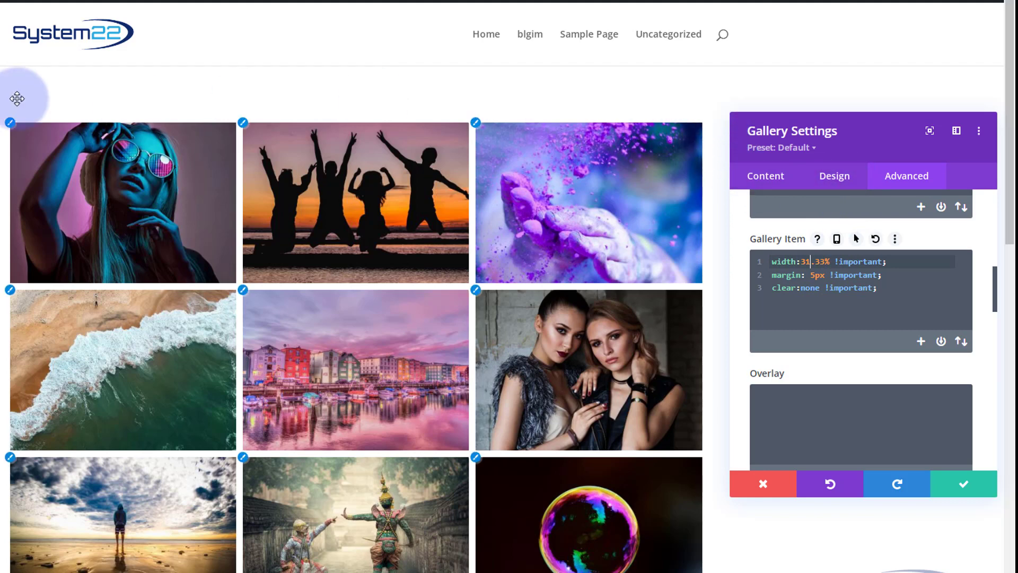
Set the gallery's Module Alignment to center in the Design tab's Sizing group
left_click(835, 176)
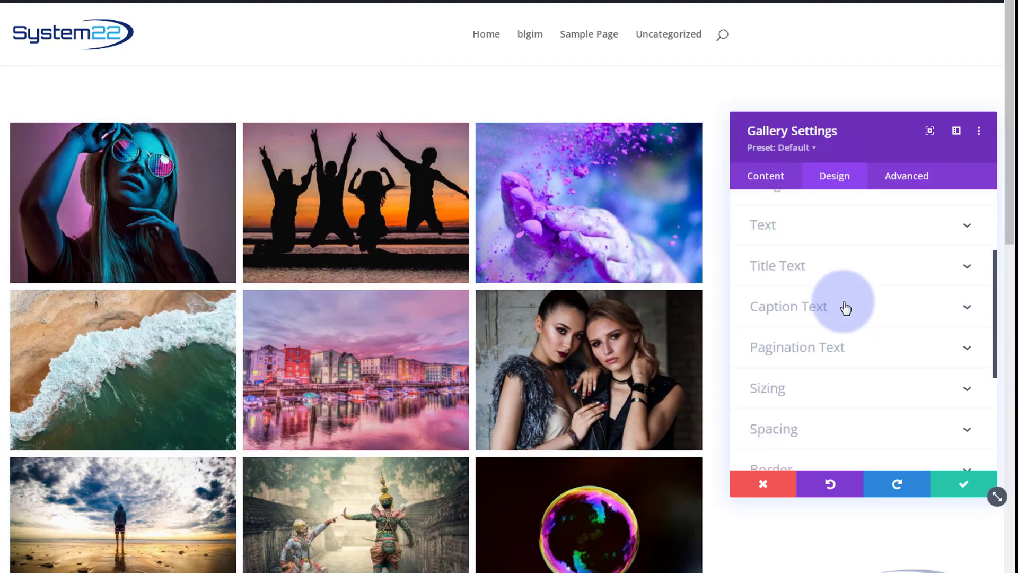
scroll(845, 308, "down", 3)
left_click(852, 265)
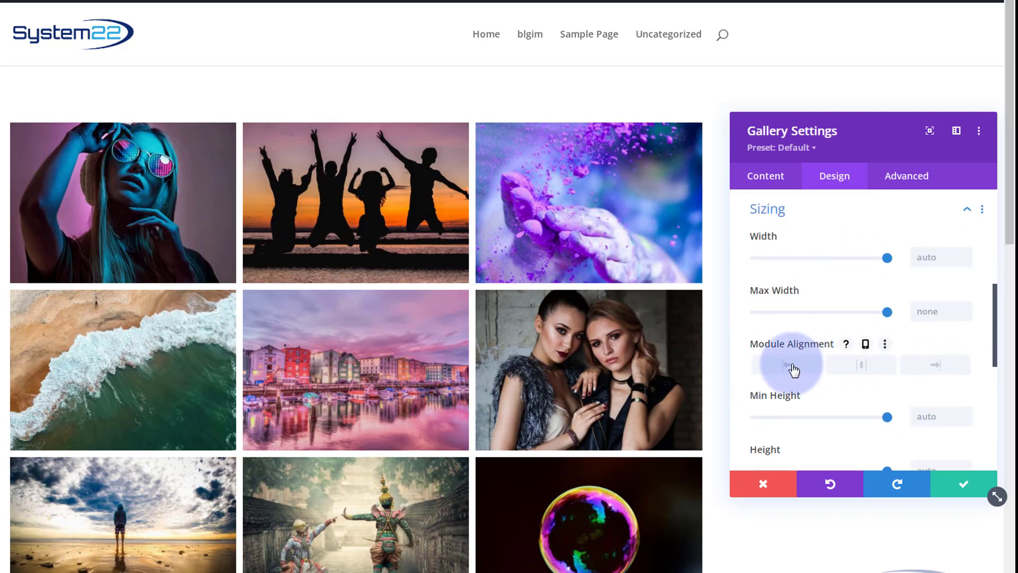
left_click(865, 366)
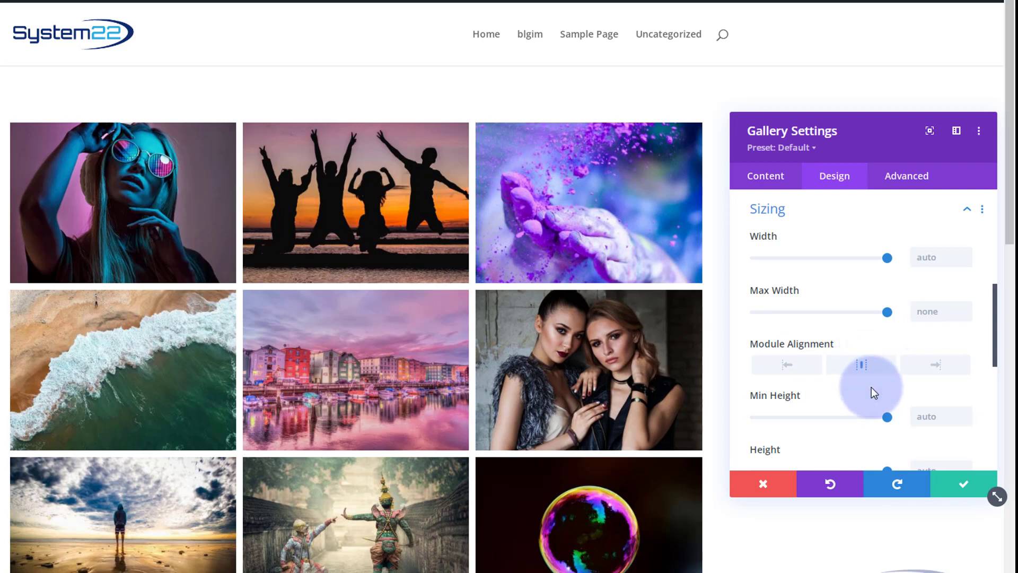
left_click(908, 181)
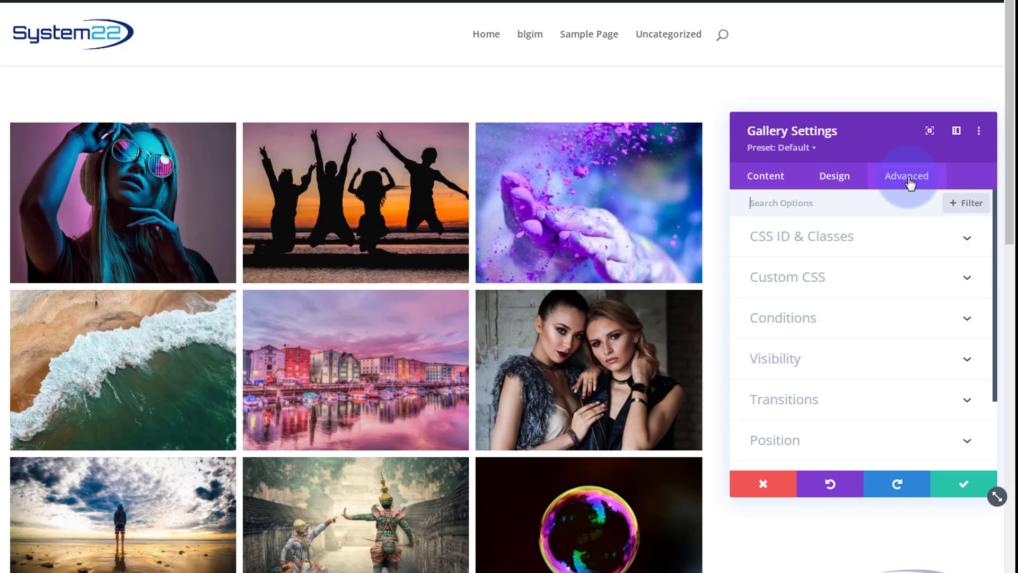
Turn on separate desktop, tablet and phone CSS for Gallery Item and select its three rules
left_click(880, 281)
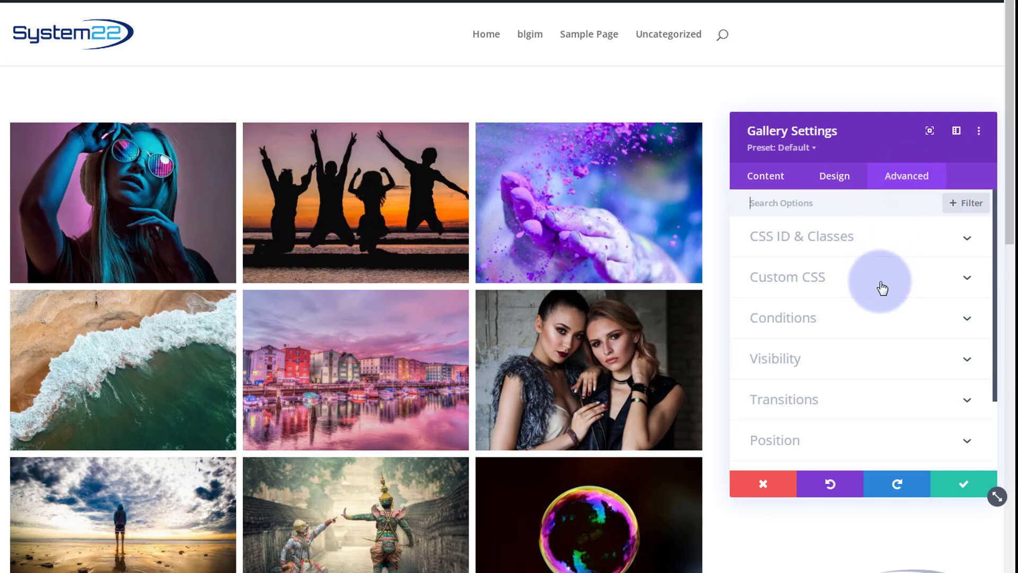
scroll(881, 281, "down", 6)
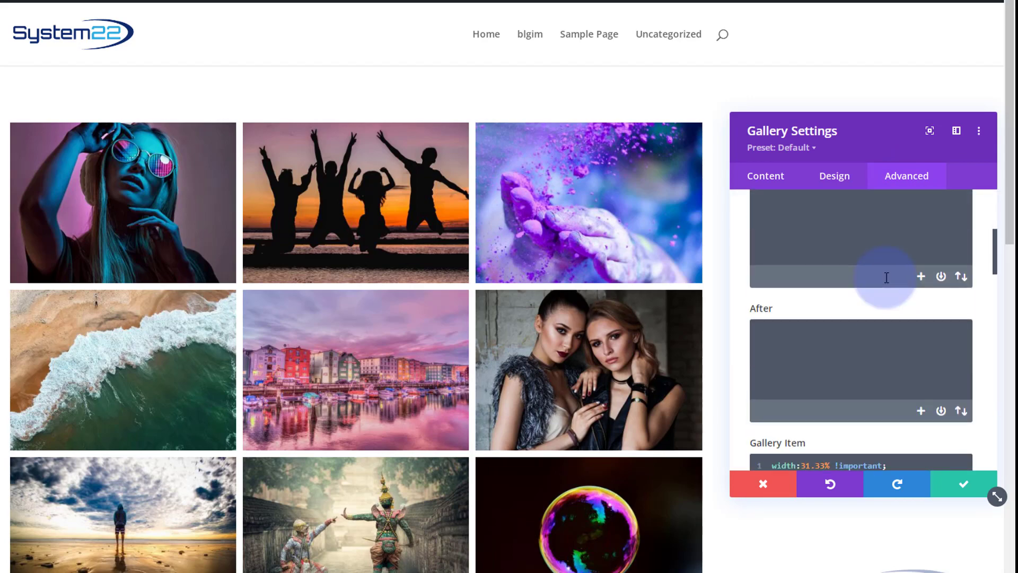
mouse_move(901, 300)
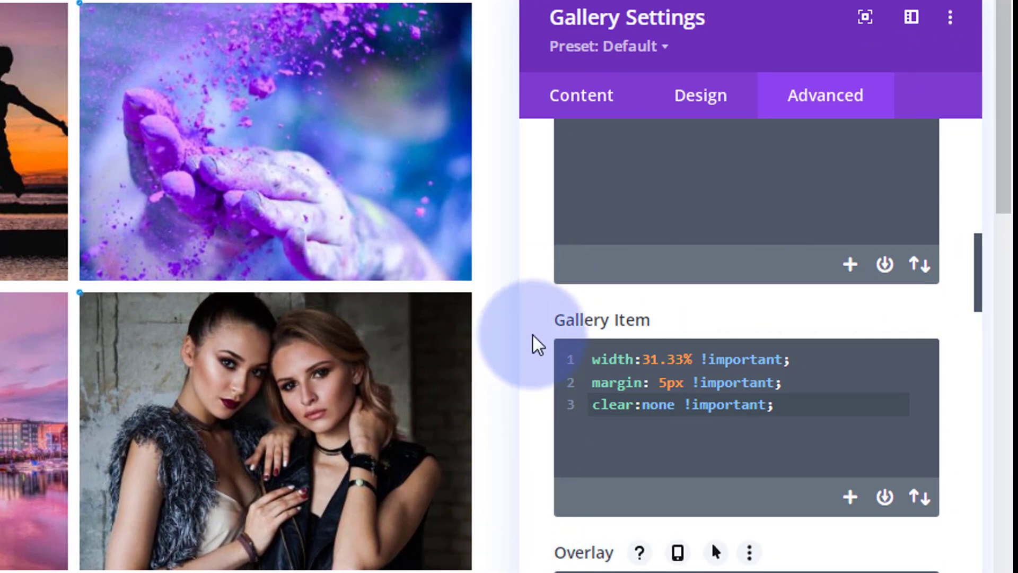
mouse_move(588, 318)
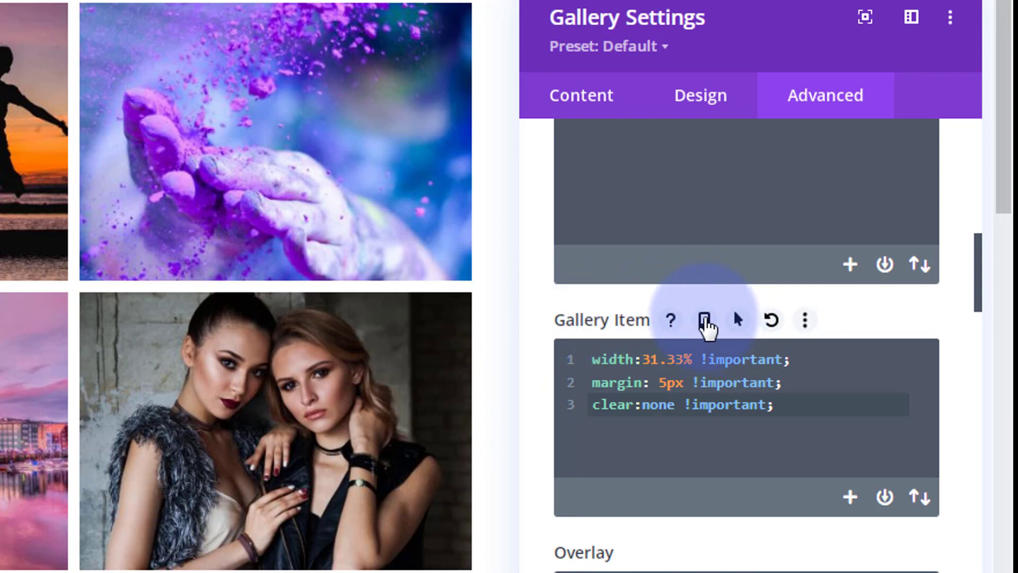
left_click(705, 320)
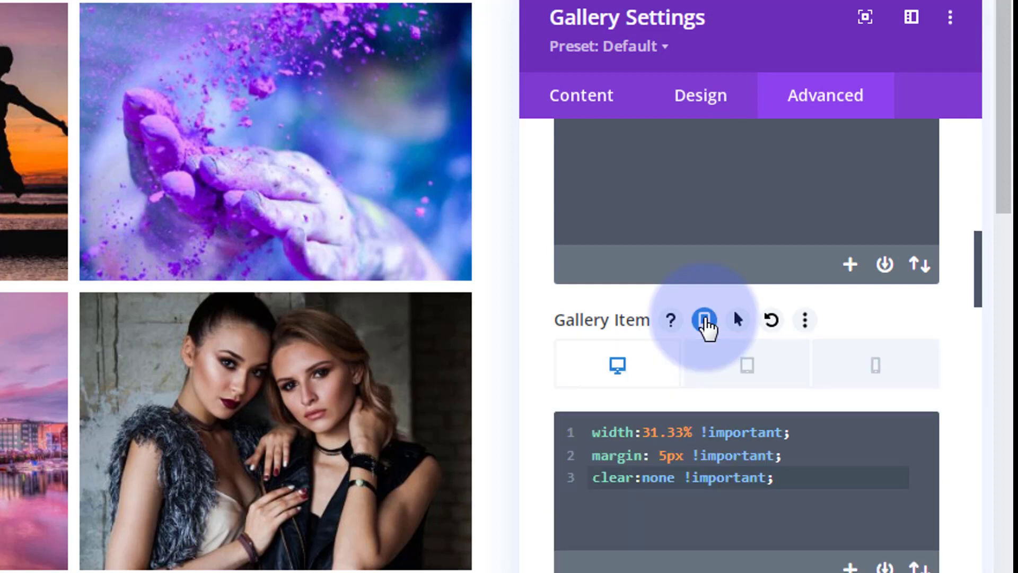
left_click_drag(795, 486, 588, 443)
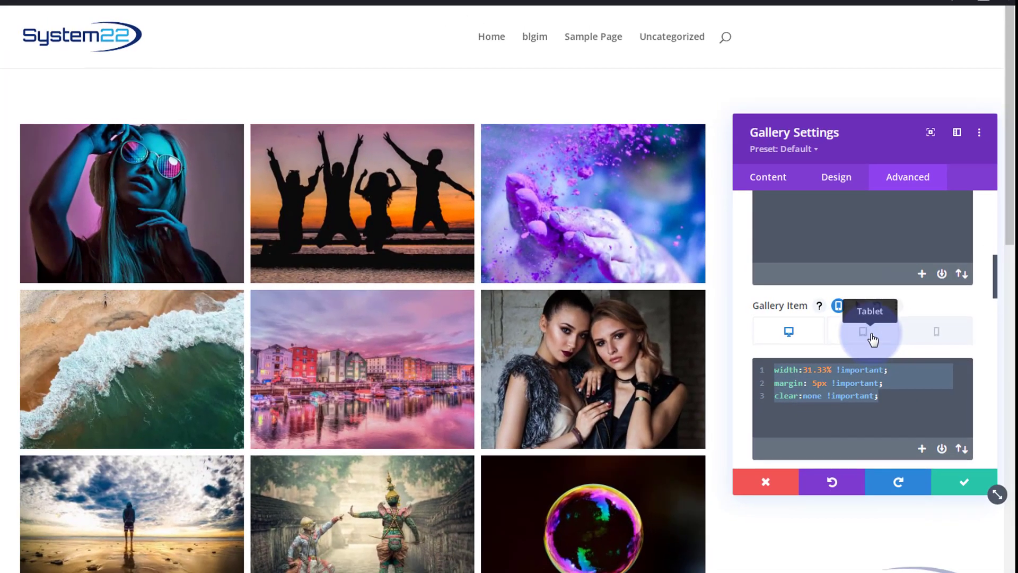
Switch to the Tablet preview and open the tablet Gallery Item CSS for editing
left_click(871, 335)
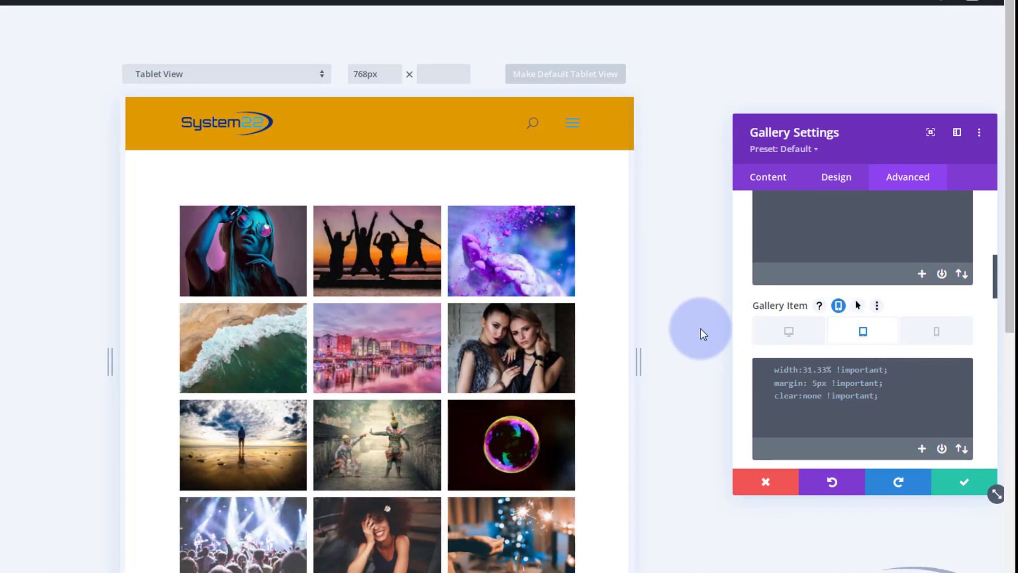
left_click_drag(864, 138, 776, 142)
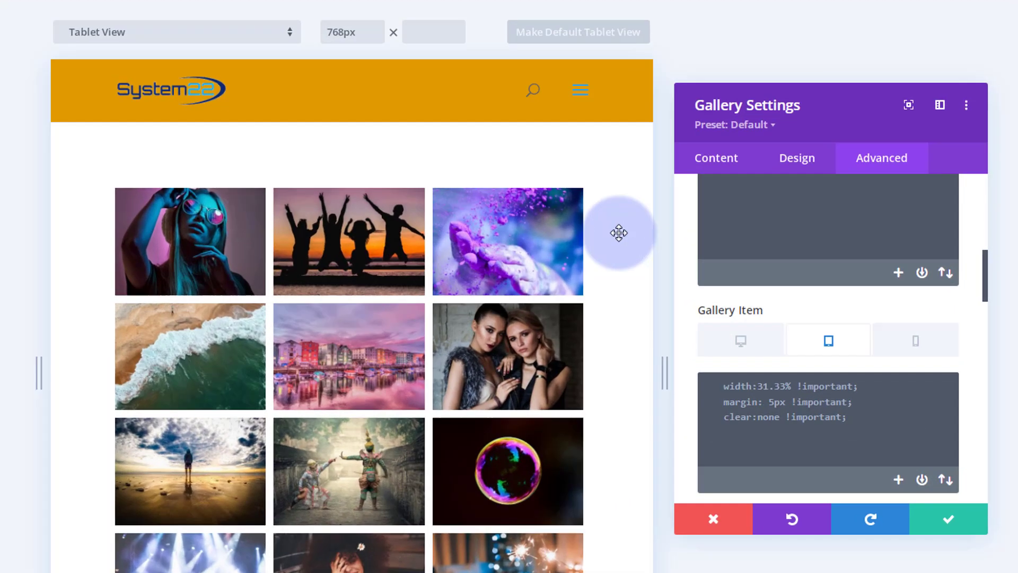
scroll(600, 244, "down", 5)
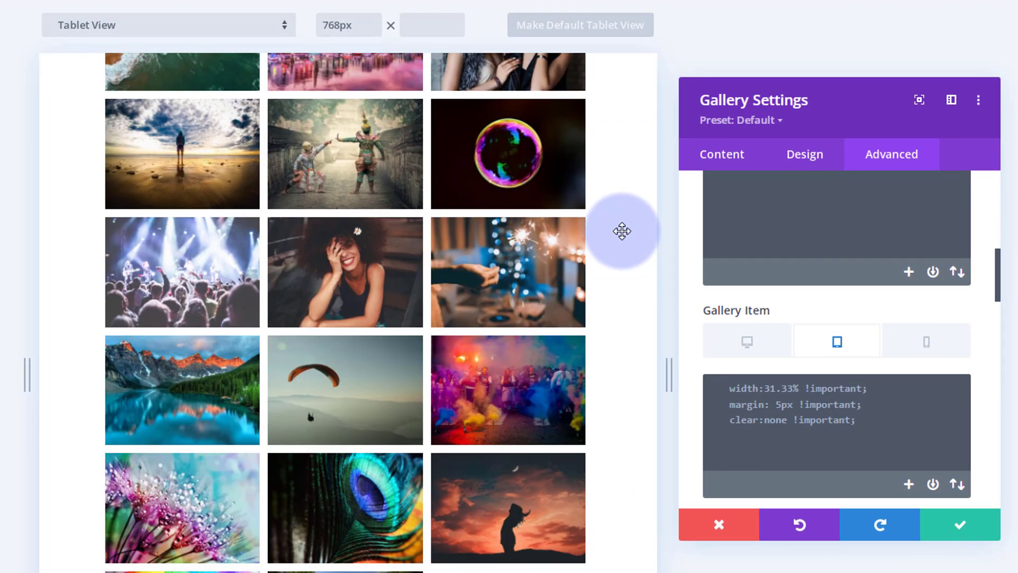
scroll(622, 231, "up", 5)
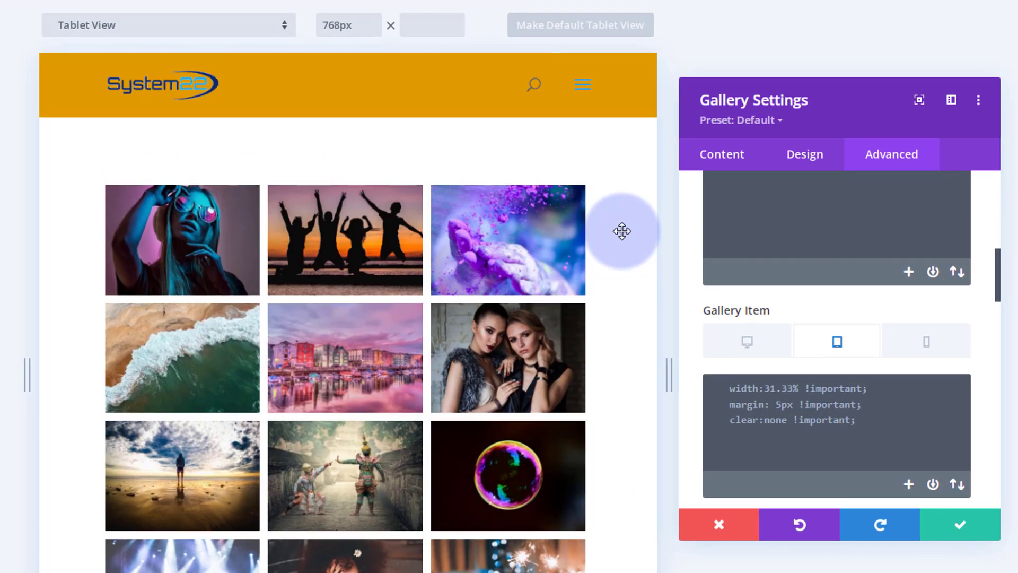
scroll(621, 232, "down", 2)
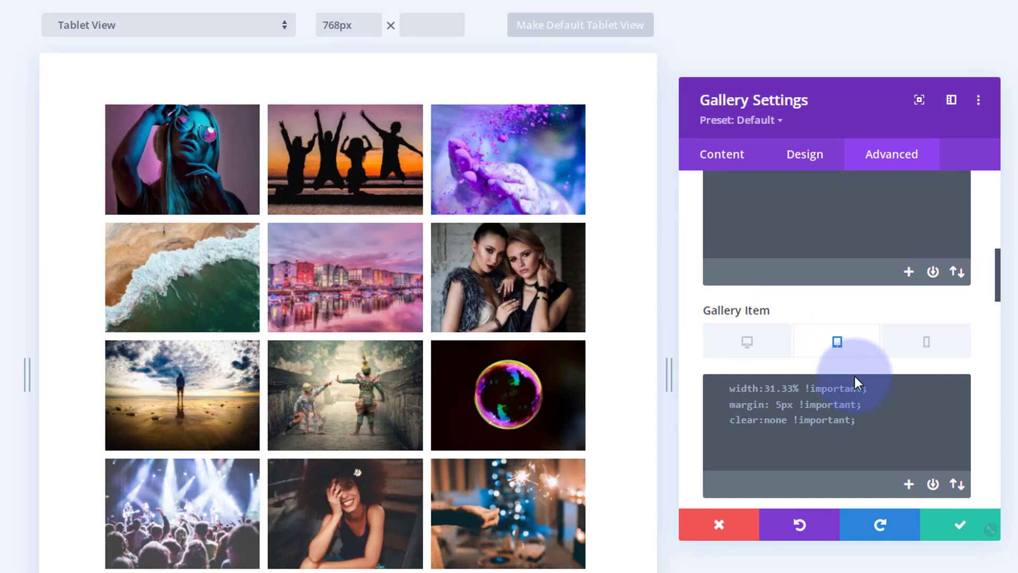
left_click(729, 387)
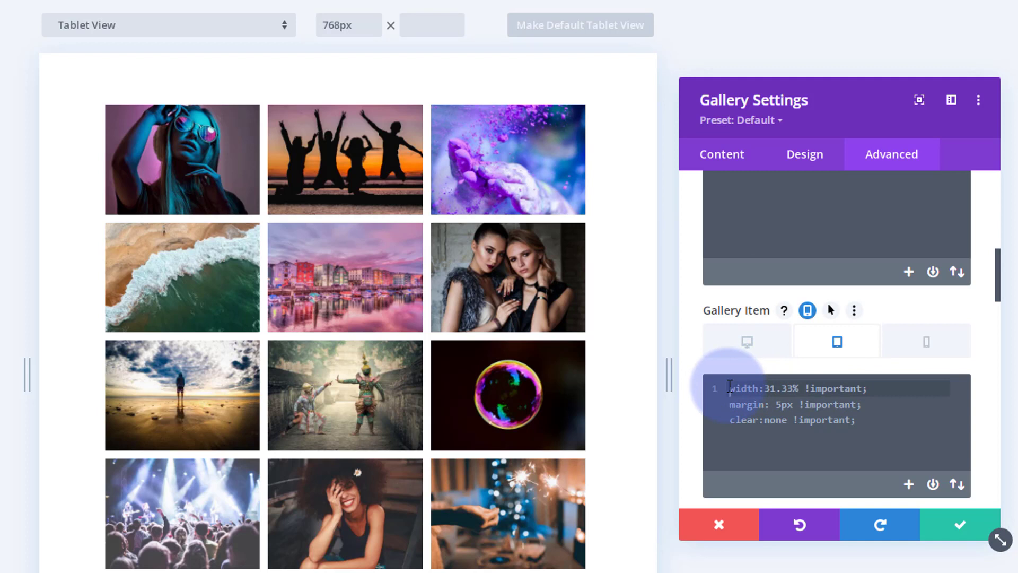
left_click(922, 409)
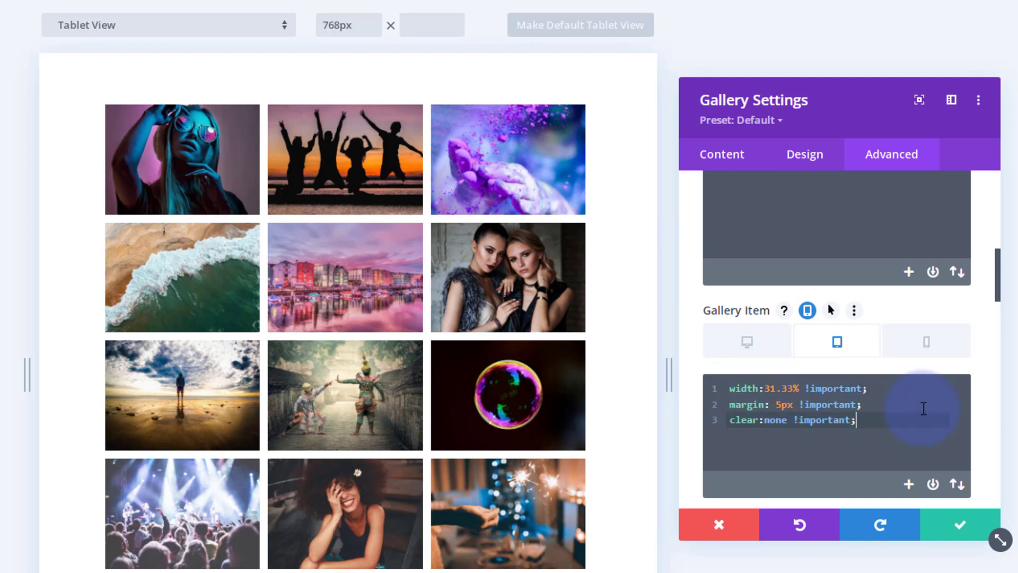
left_click(234, 152)
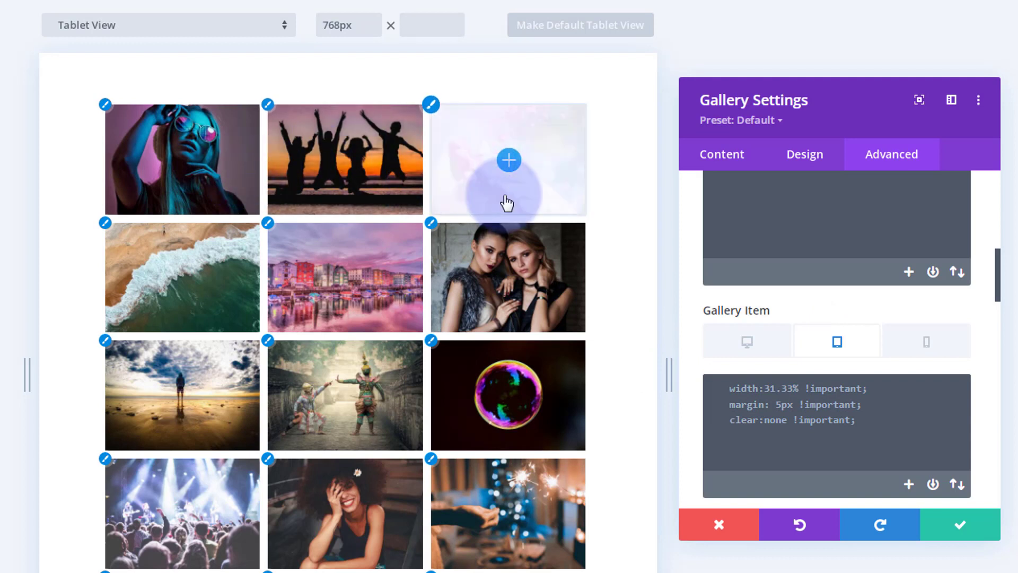
mouse_move(782, 412)
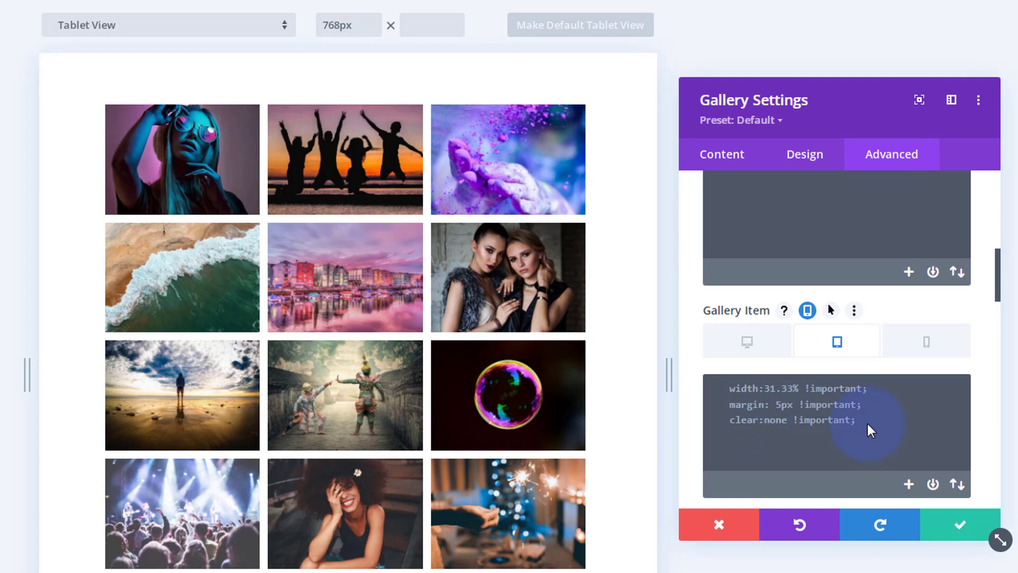
left_click(728, 389)
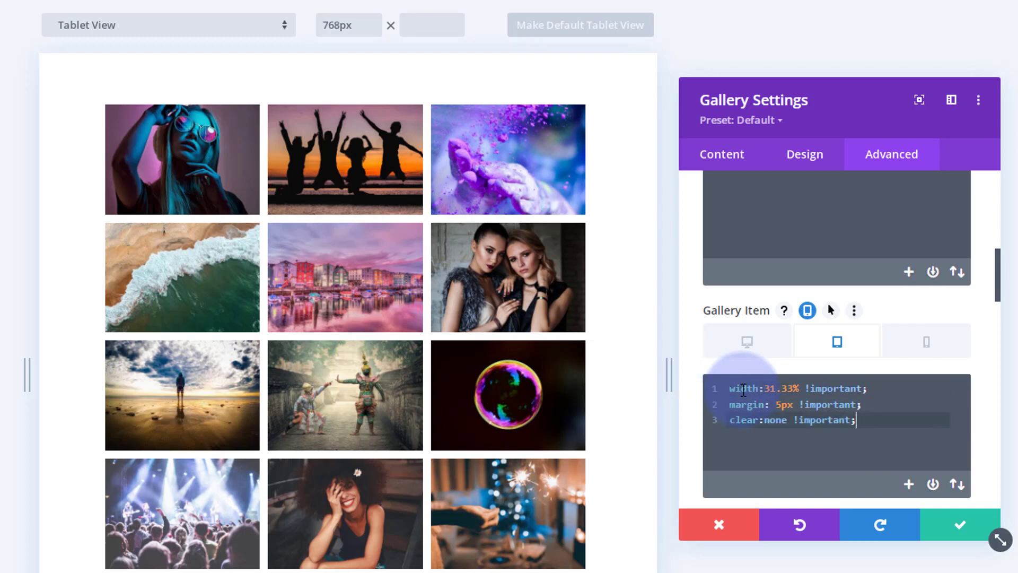
Change the tablet Gallery Item width from 31.33% to 23% for four columns
left_click_drag(764, 388, 790, 389)
type("25")
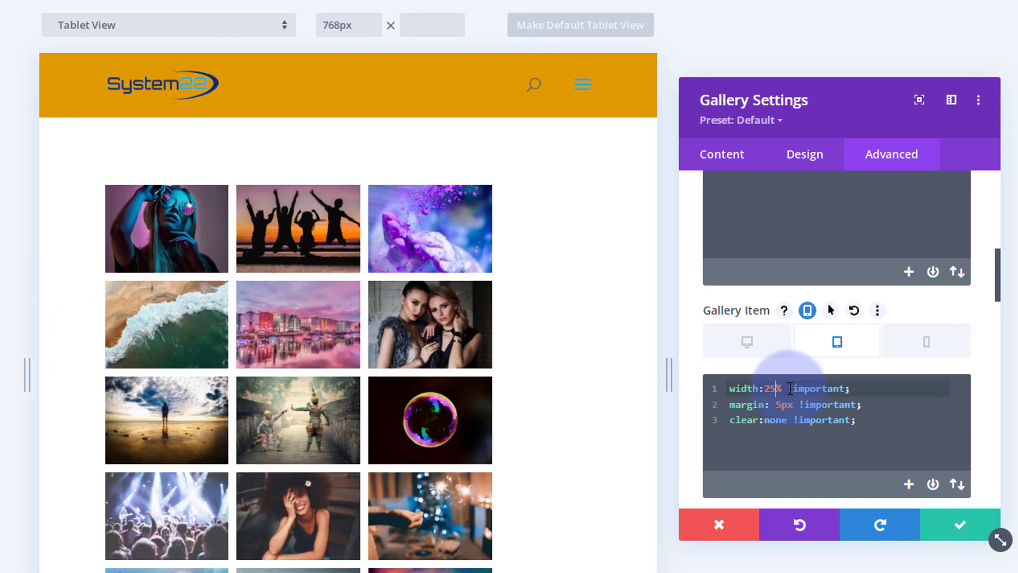
left_click(772, 388)
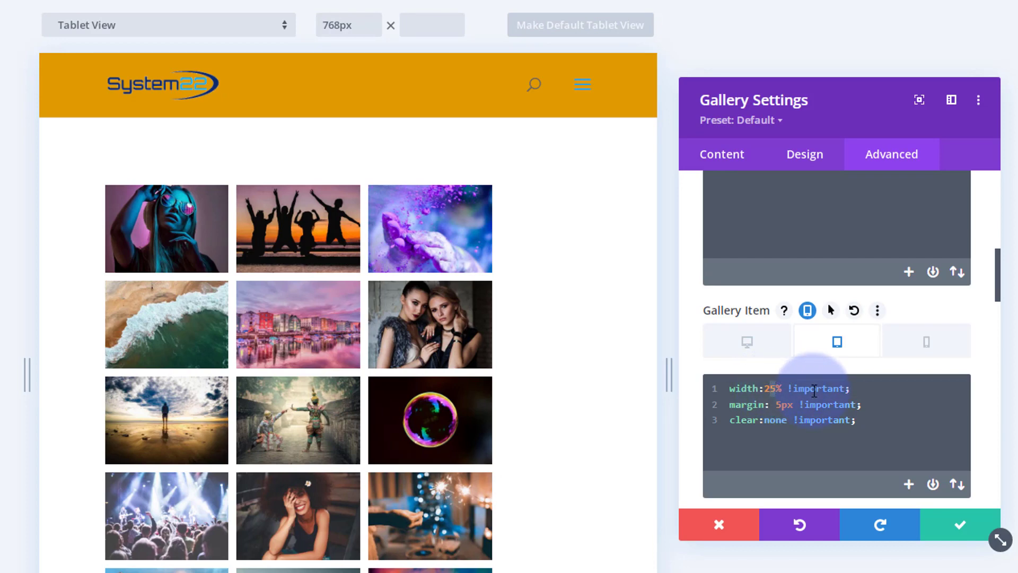
type("3")
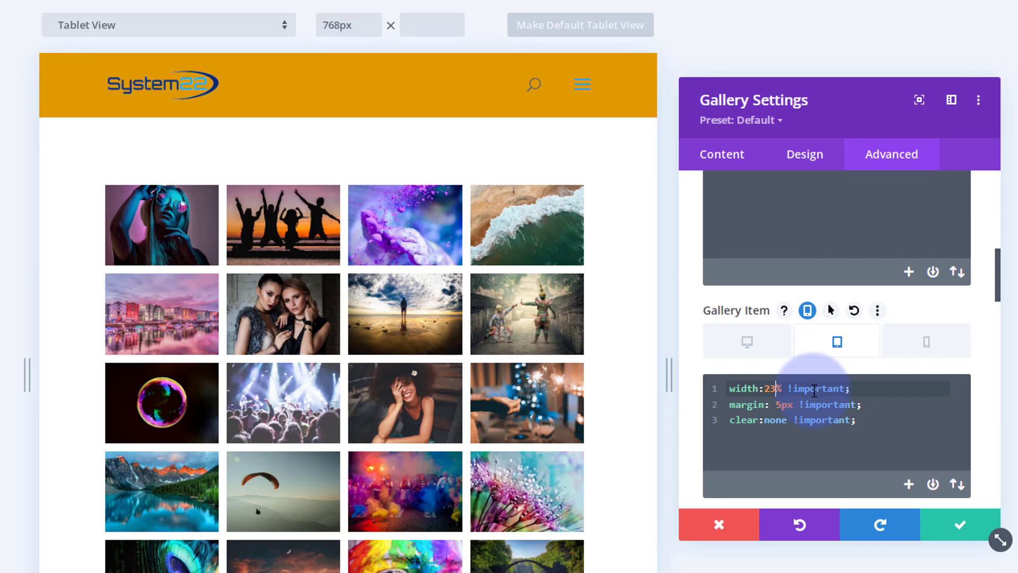
double_click(773, 389)
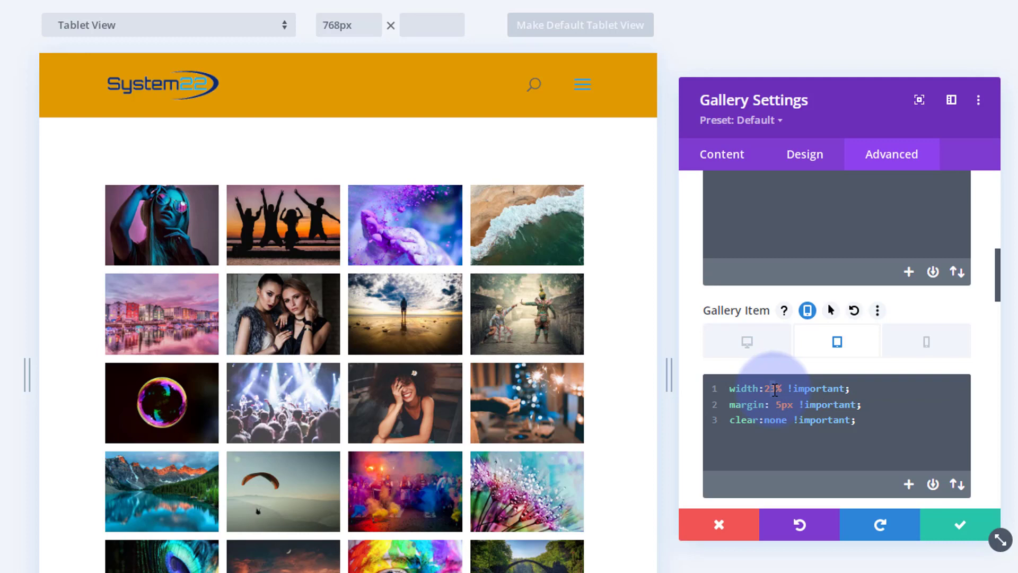
type("24")
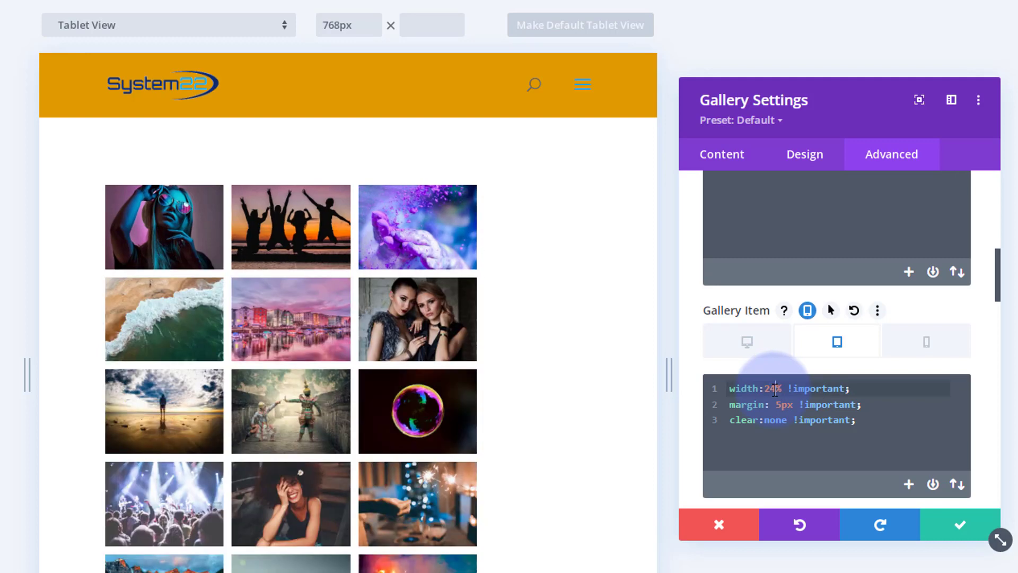
double_click(774, 388)
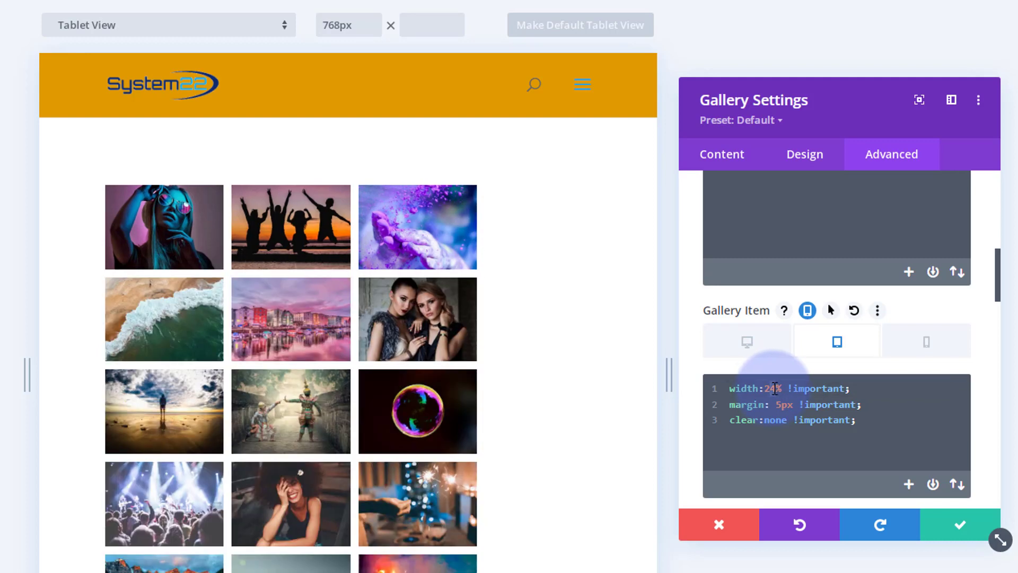
type("23")
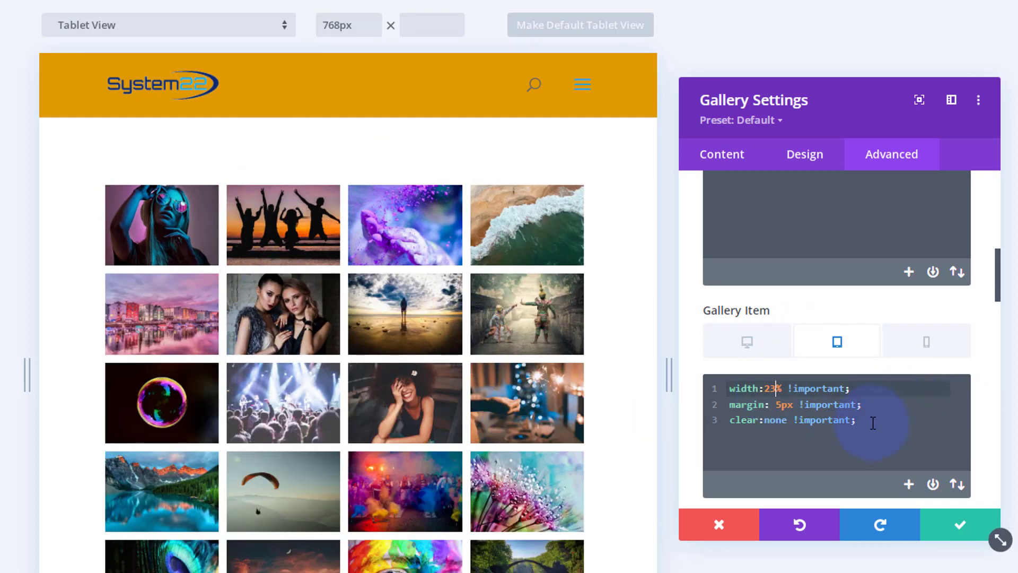
left_click_drag(870, 422, 729, 386)
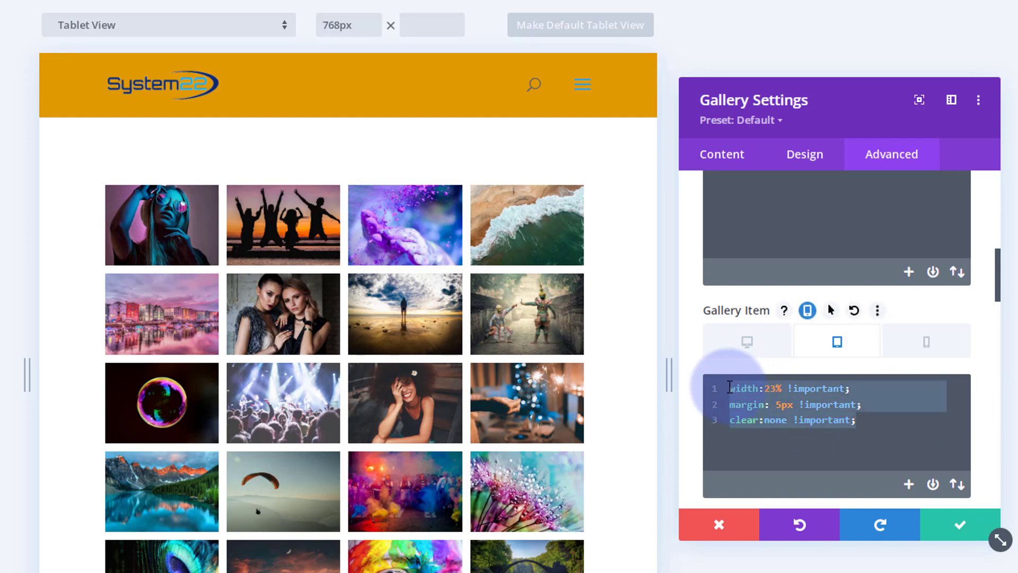
Set the phone Gallery Item width to 46% for two columns, then return to the tablet view
left_click(913, 346)
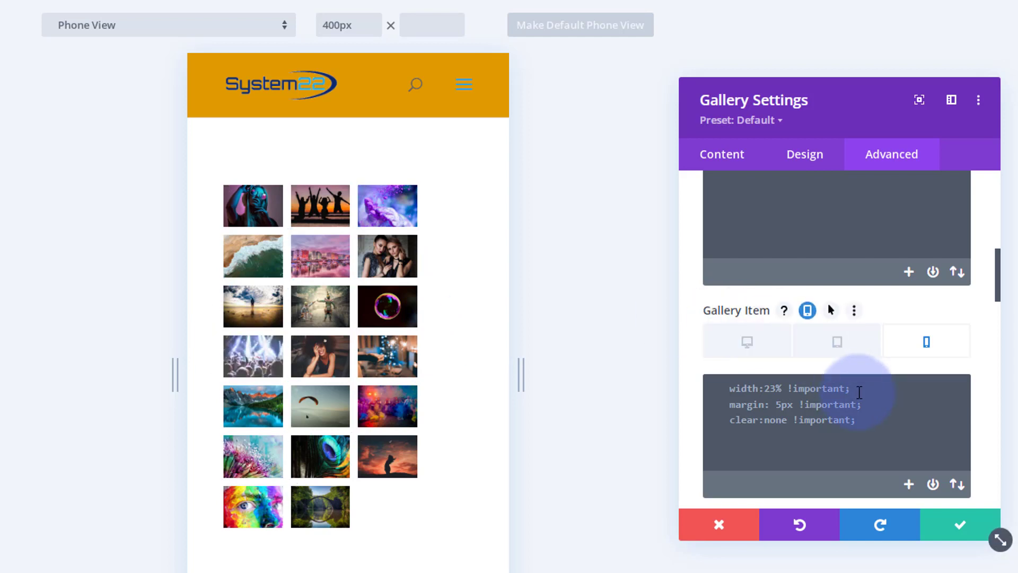
left_click(747, 391)
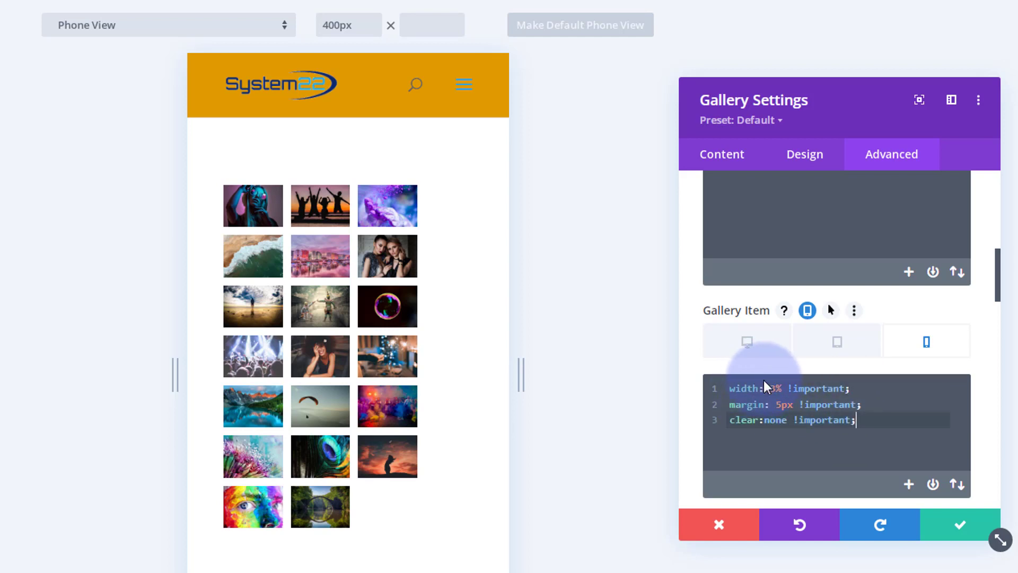
double_click(773, 389)
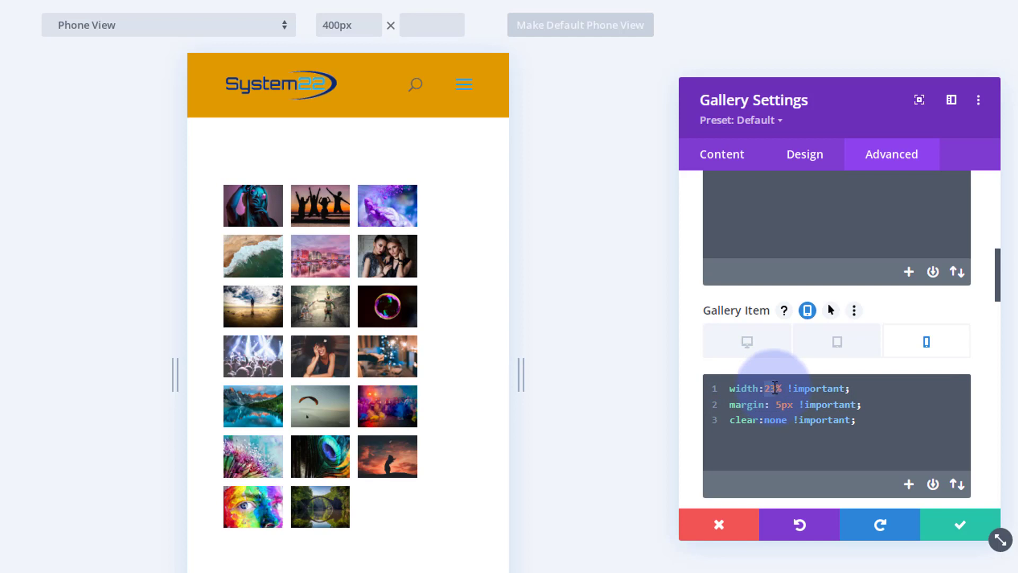
type("50")
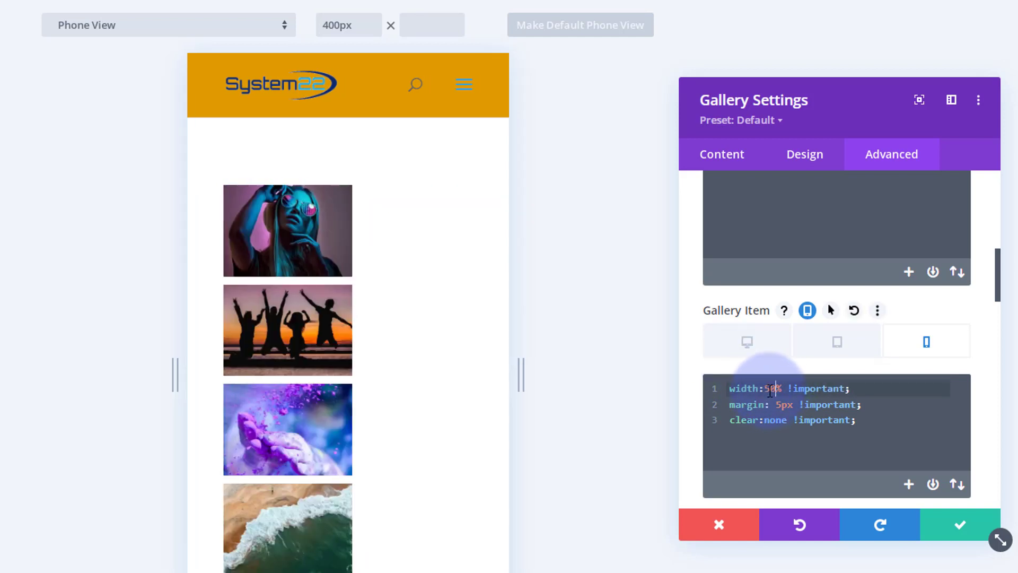
double_click(769, 390)
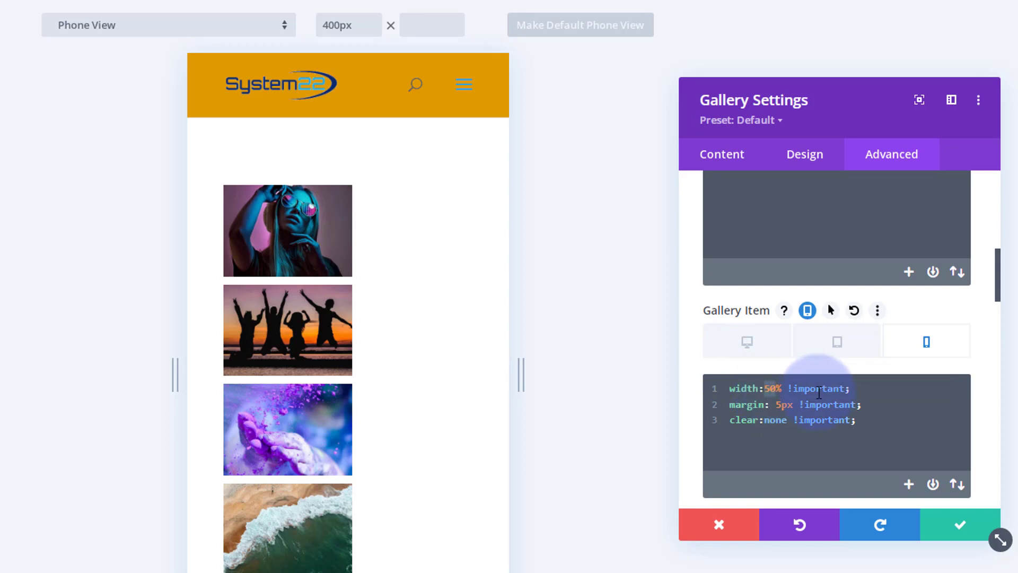
type("47")
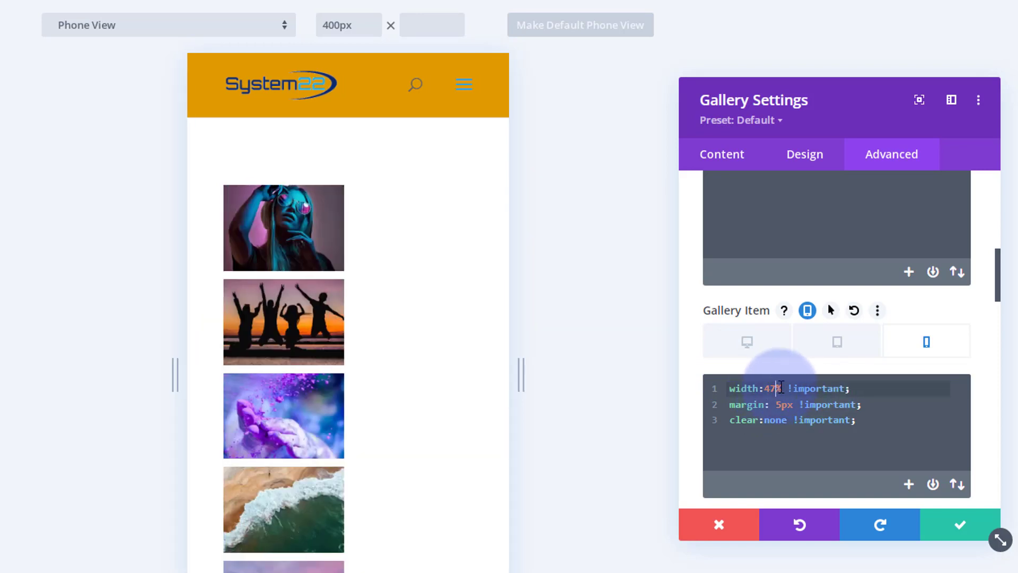
double_click(775, 389)
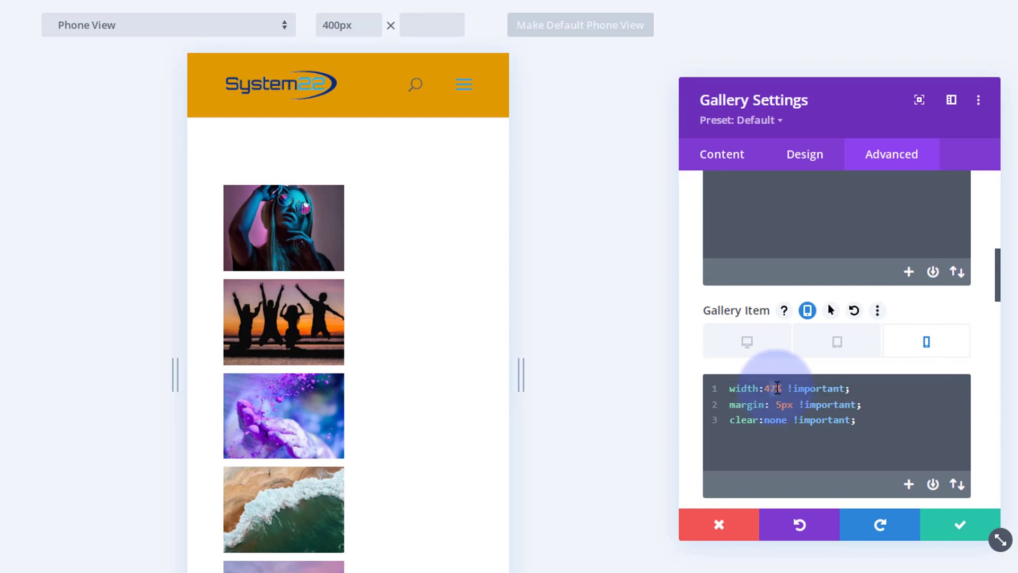
type("46")
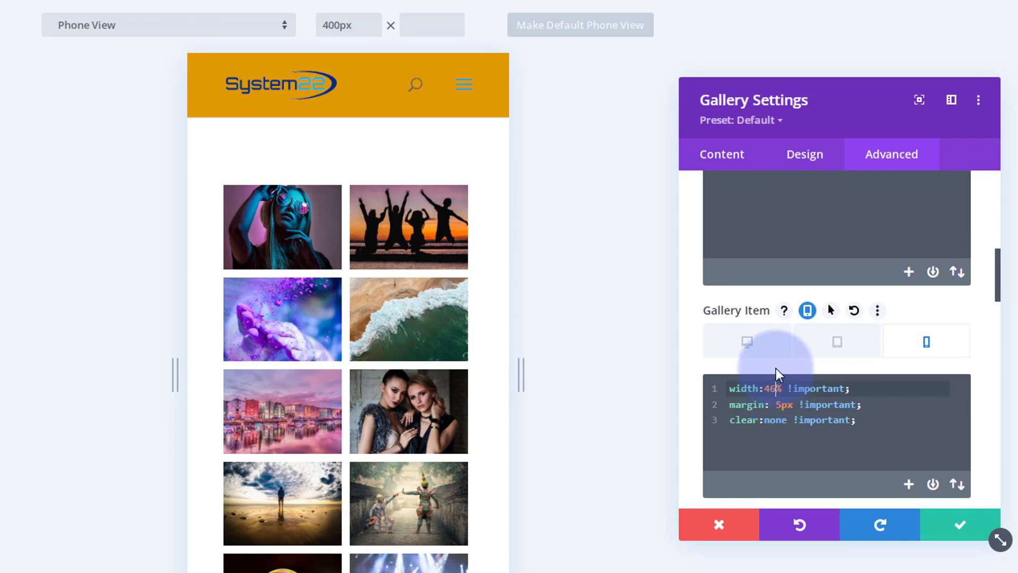
left_click(843, 346)
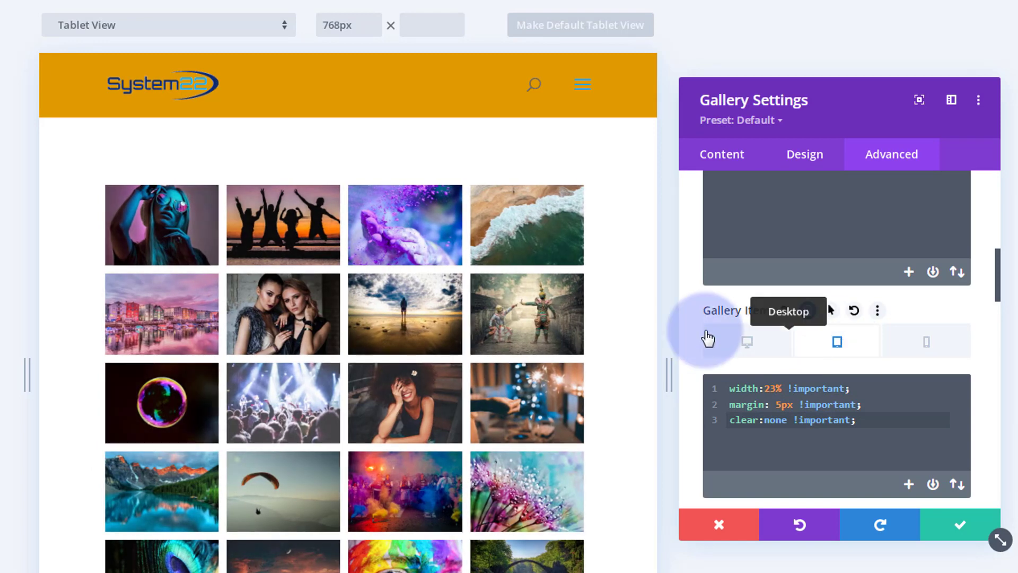
Check the desktop Gallery Item CSS keeps 31.33% width, then save the gallery settings
left_click(742, 344)
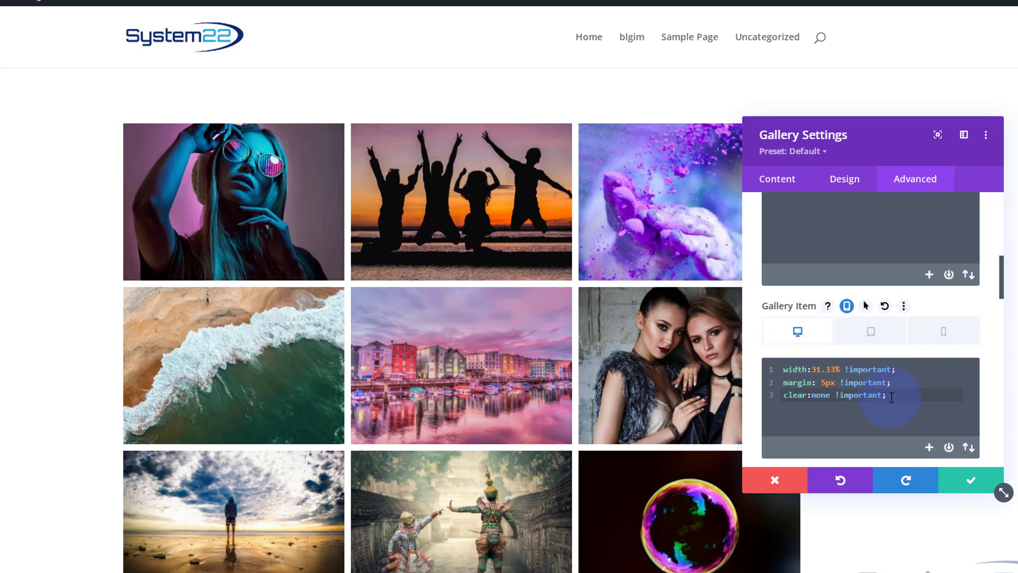
left_click_drag(891, 397, 783, 373)
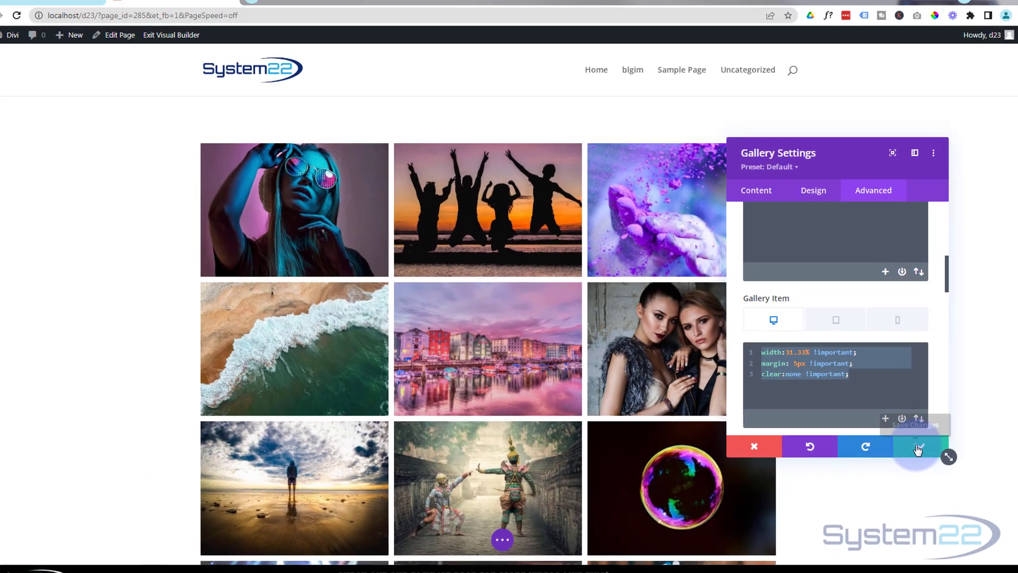
left_click(964, 481)
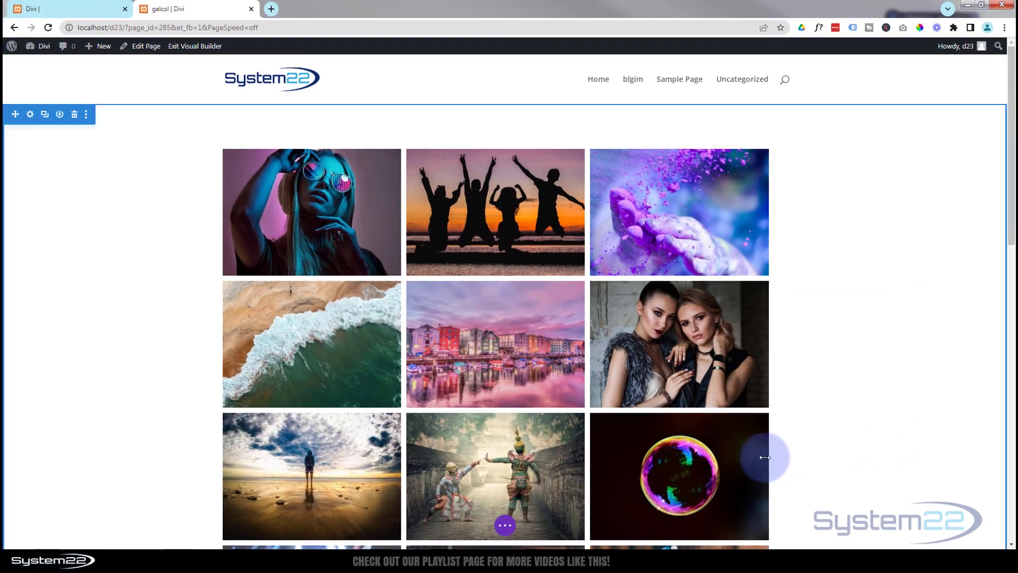
Save the page as a draft and exit the Visual Builder
left_click(505, 527)
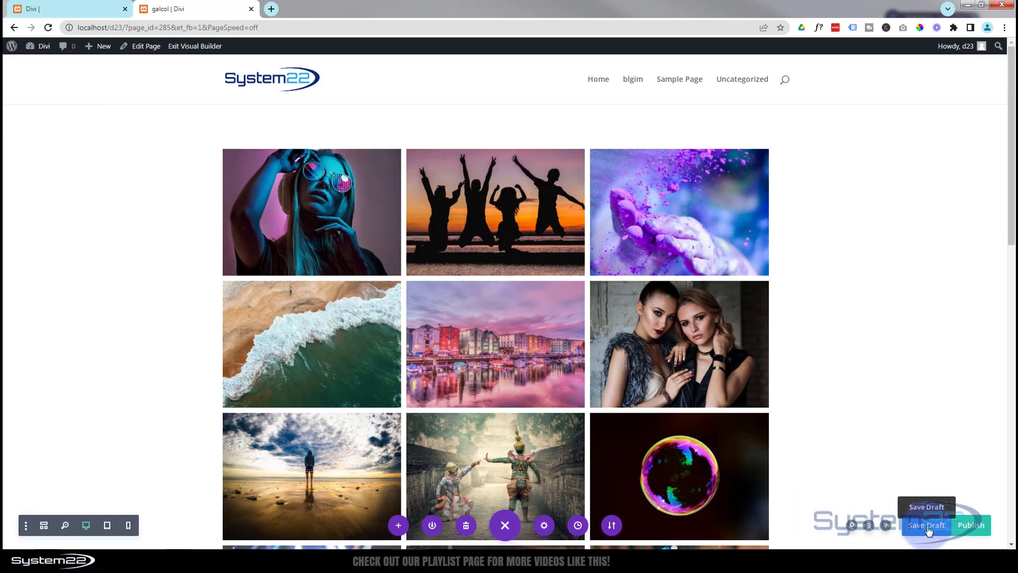
left_click(927, 527)
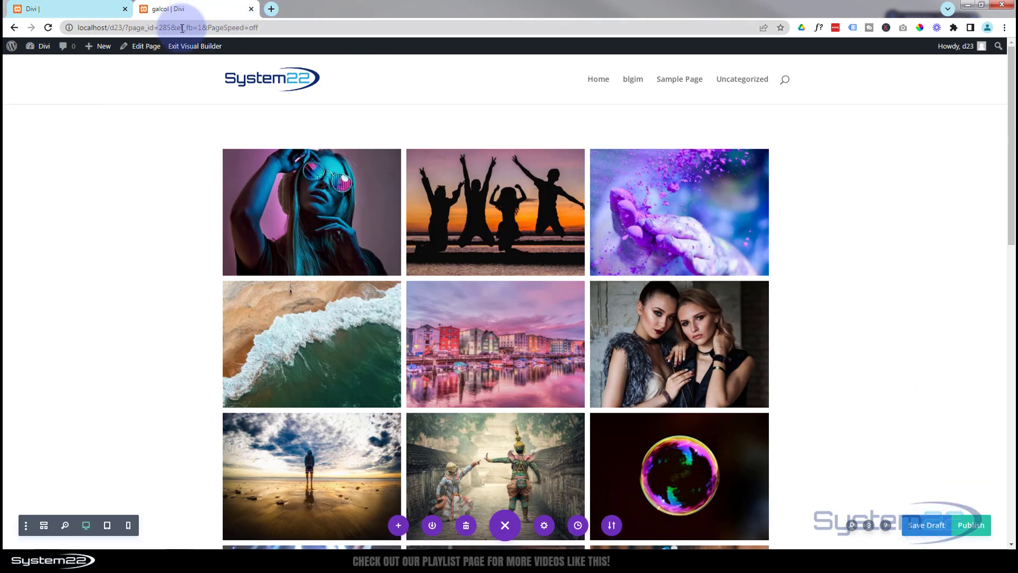
left_click(178, 47)
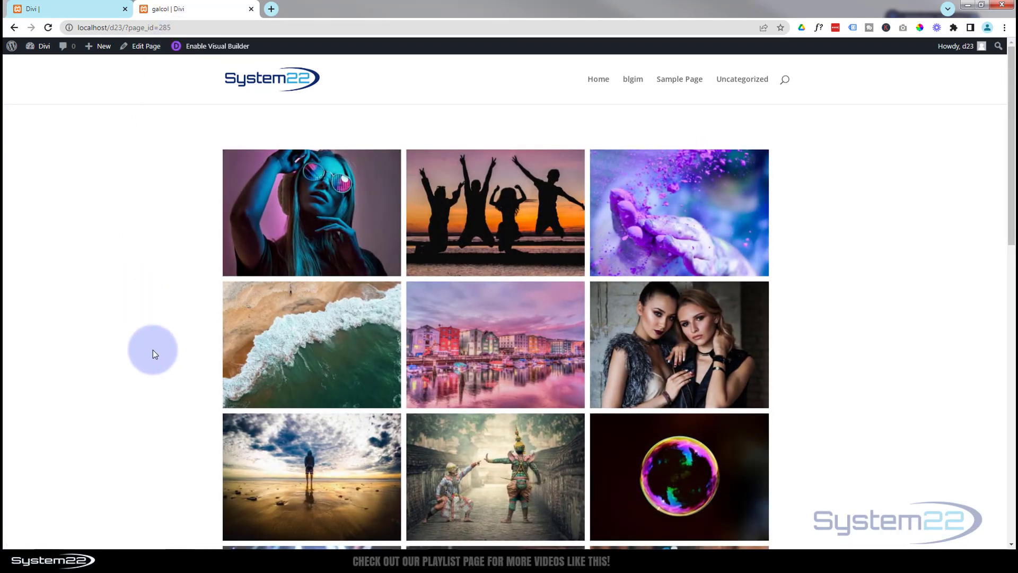
Test the lightbox by opening the harbour image, stepping through two more, and closing it
left_click(509, 364)
left_click(1006, 294)
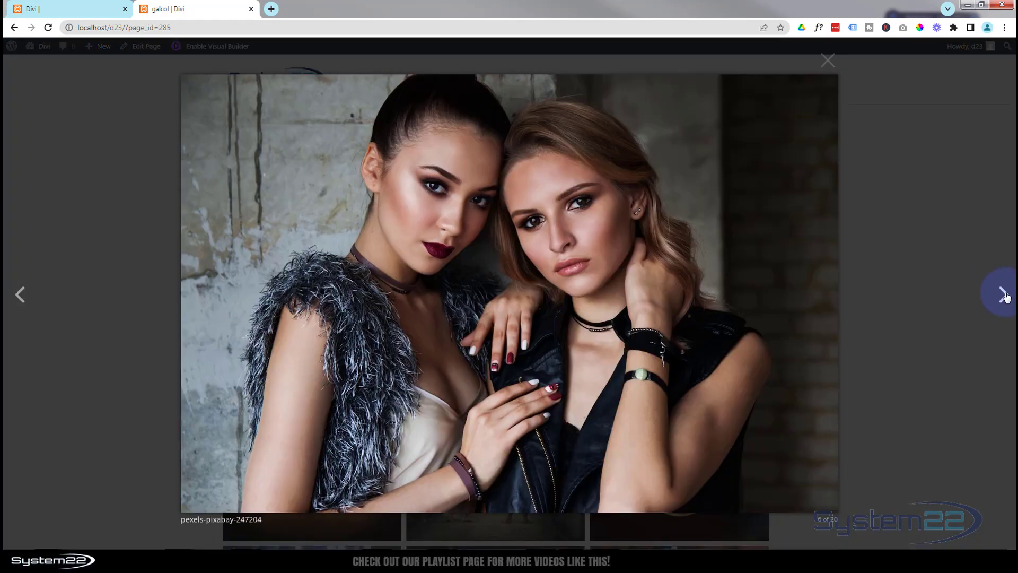
left_click(1006, 294)
left_click(929, 277)
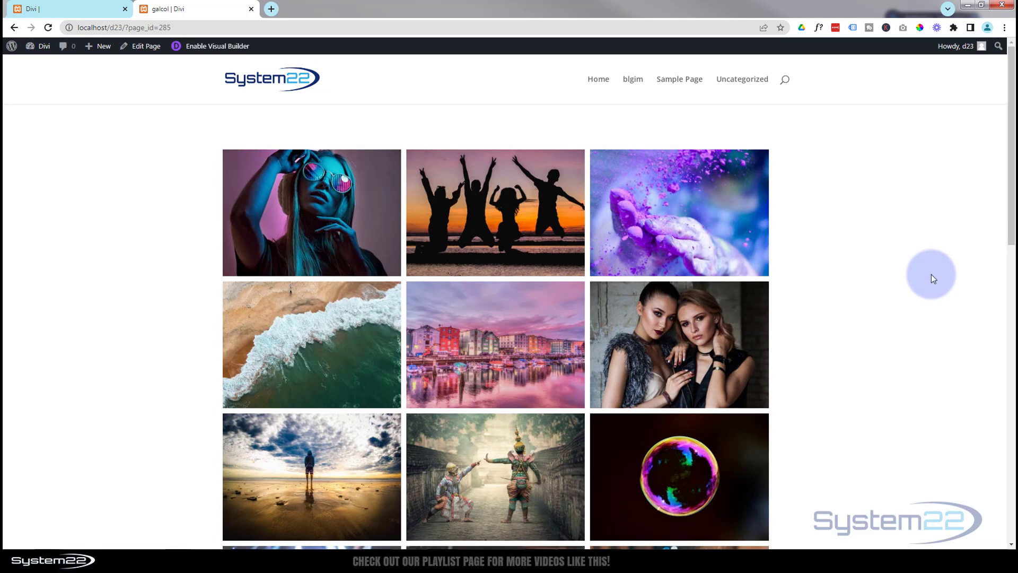
Emulate the page on iPad Air at 100% and test the lightbox on the two-women image
key("ctrl+shift+i")
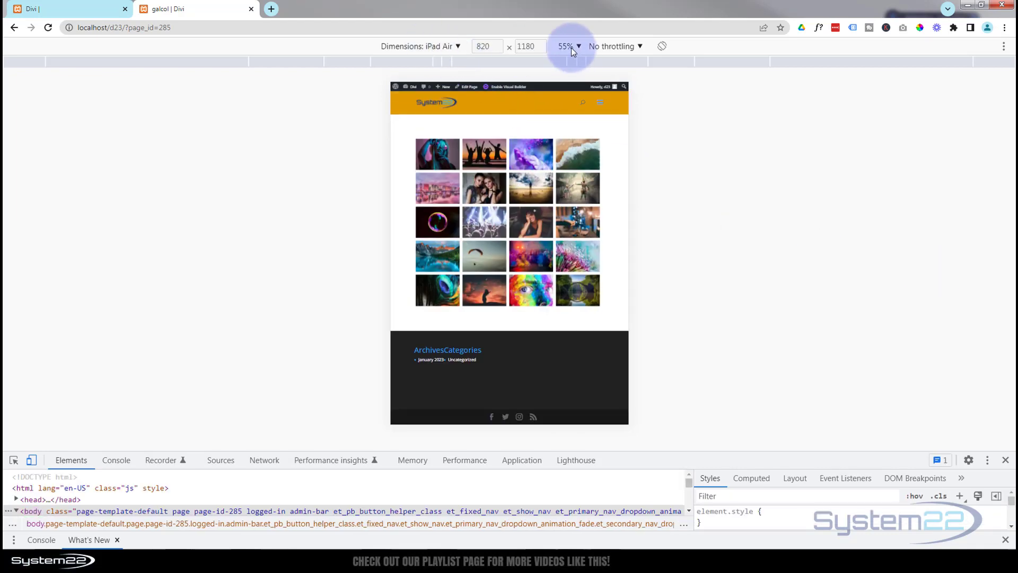
left_click(576, 46)
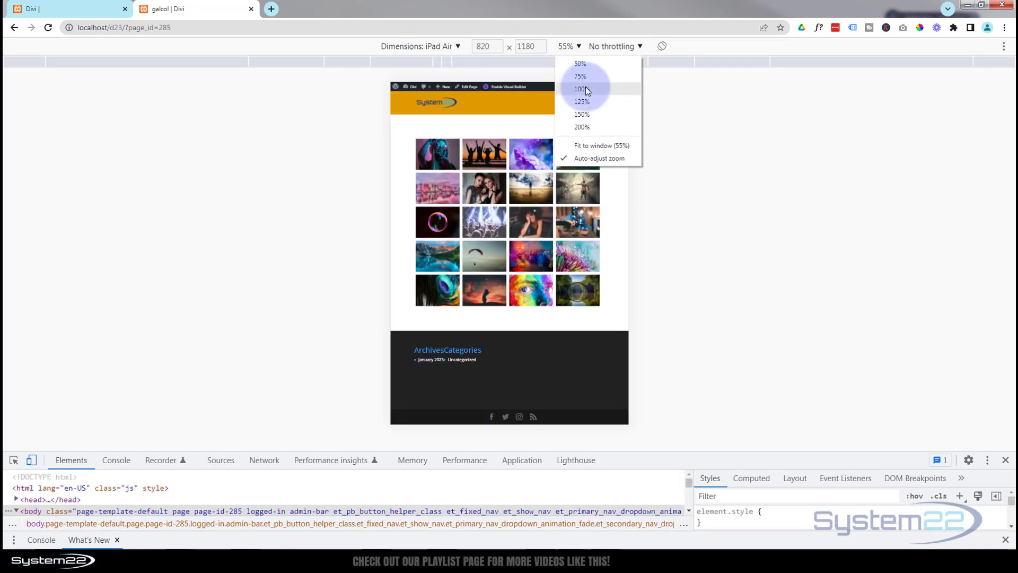
left_click(566, 87)
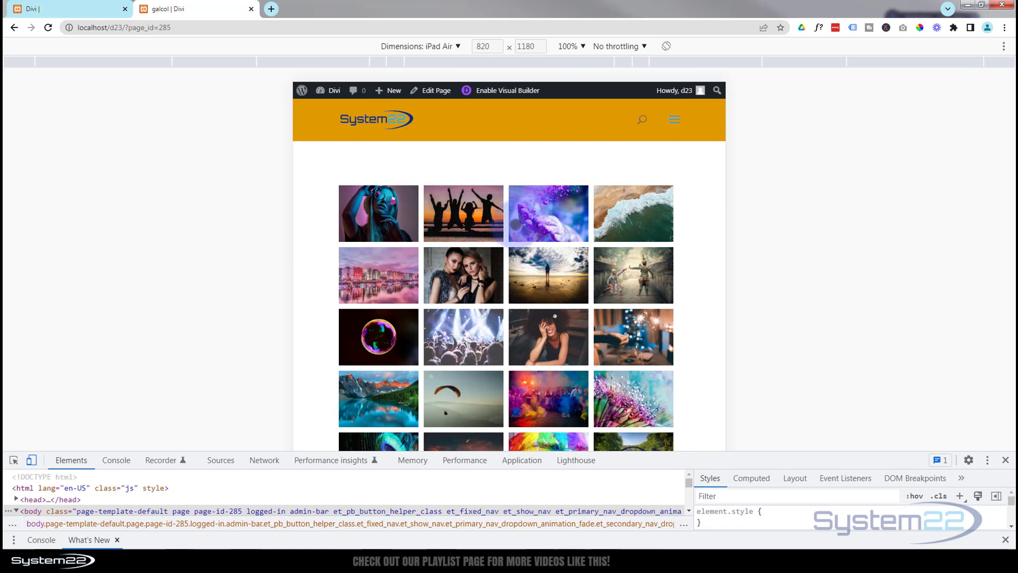
left_click(475, 284)
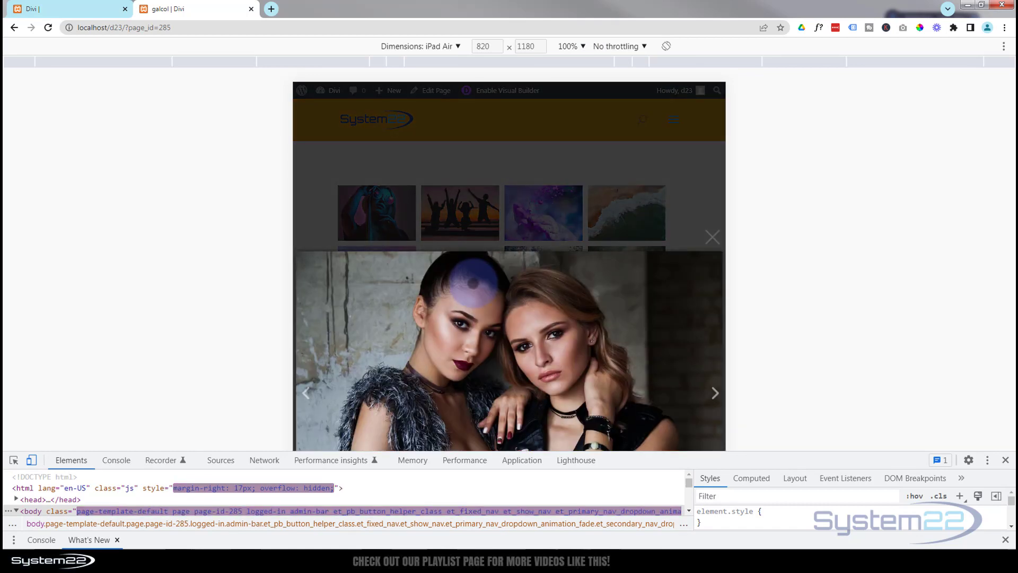
left_click(473, 282)
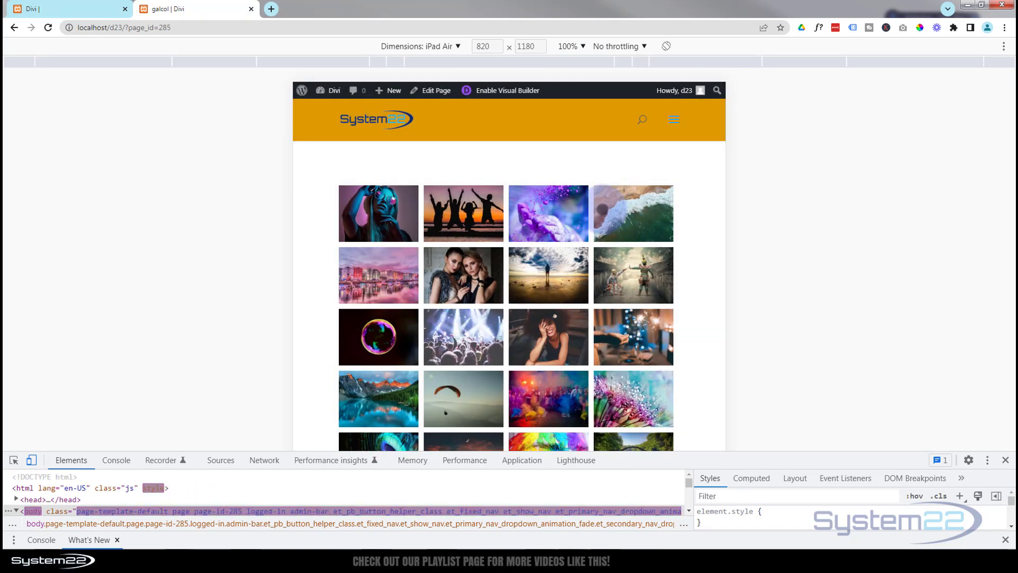
Switch emulation to iPhone 12 Pro at 125% and test the lightbox on the harbour-city image
left_click(419, 49)
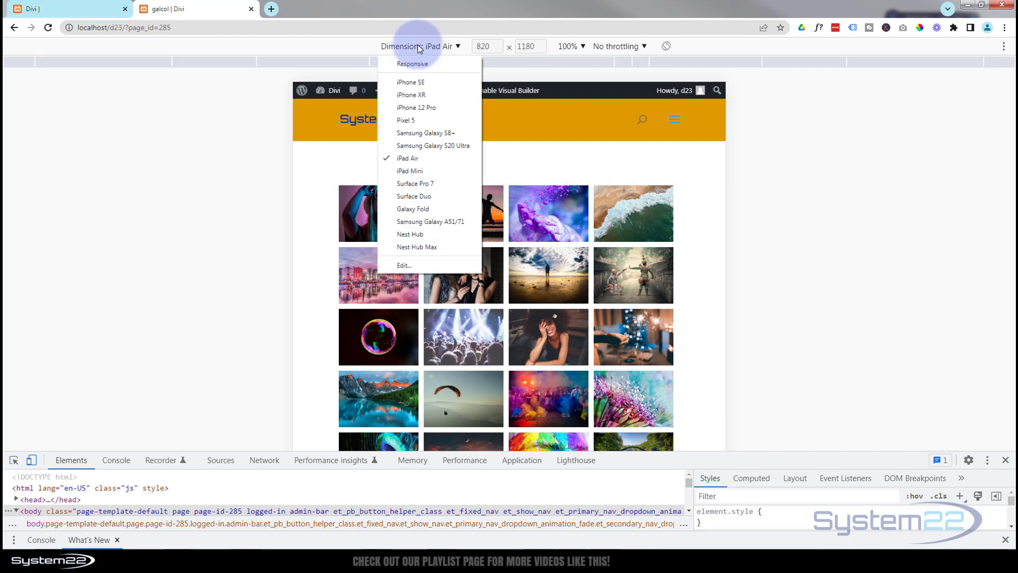
left_click(411, 108)
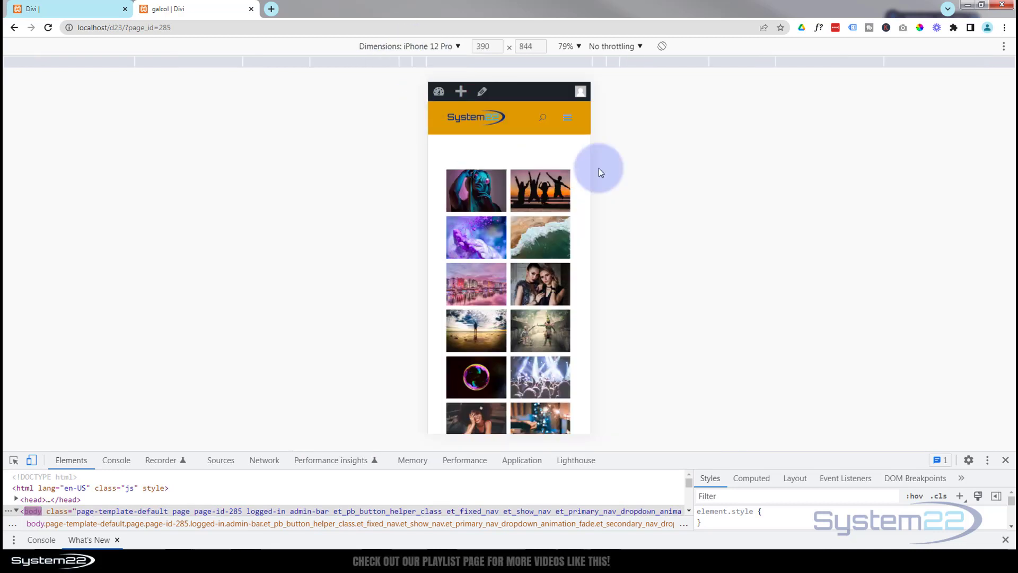
left_click(578, 47)
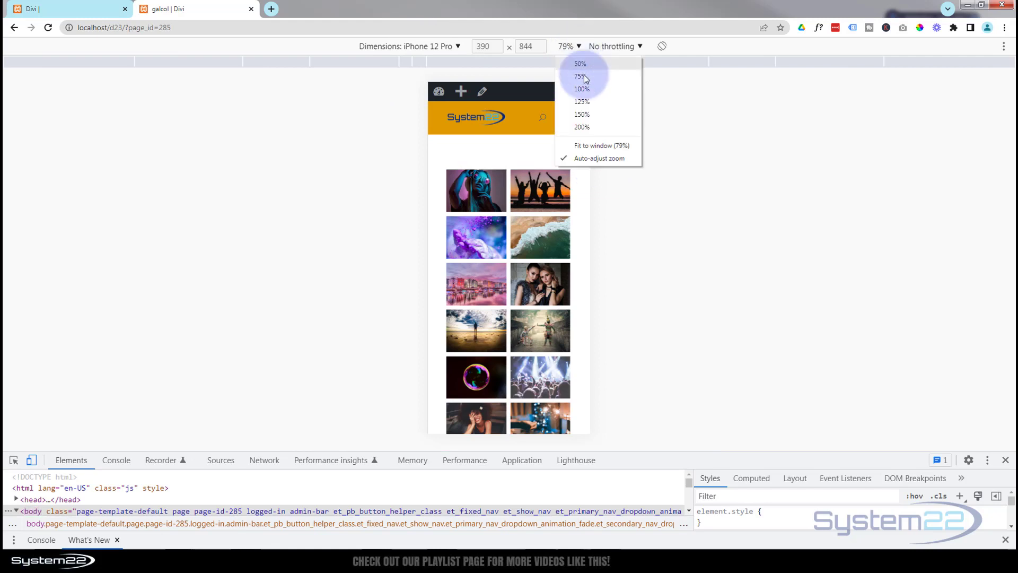
left_click(584, 101)
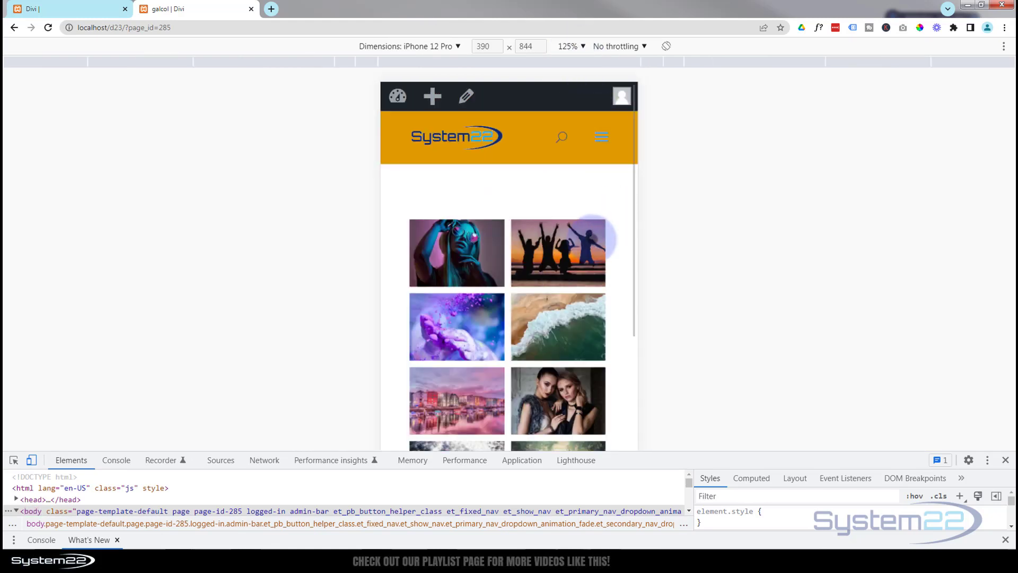
scroll(594, 236, "down", 3)
left_click(472, 224)
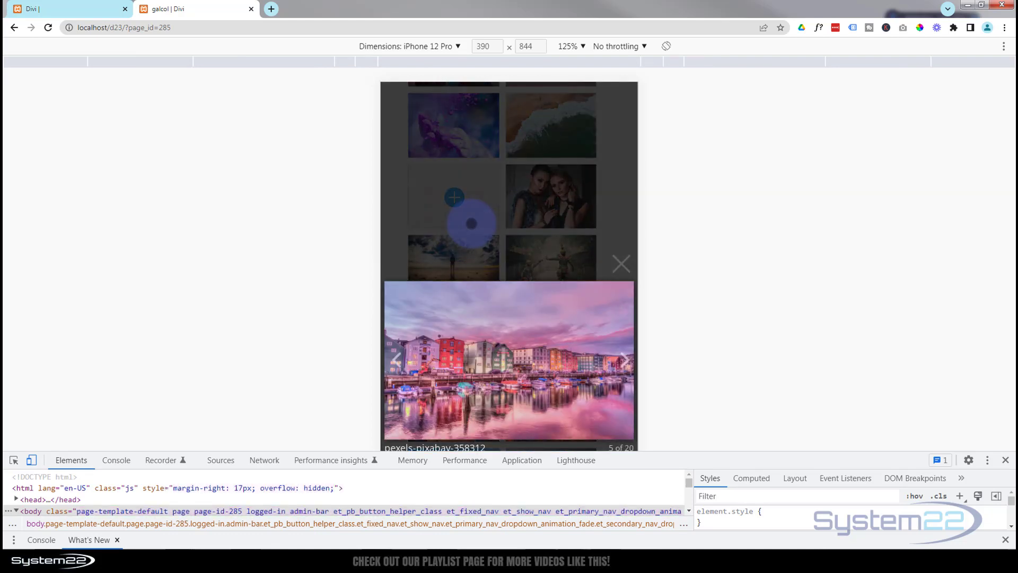
left_click(395, 203)
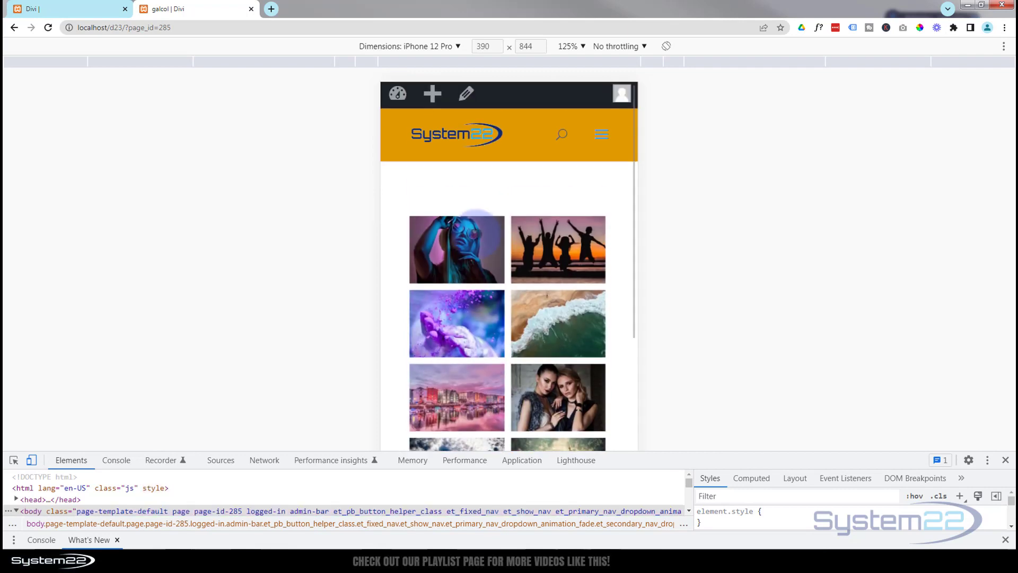
scroll(476, 233, "down", 5)
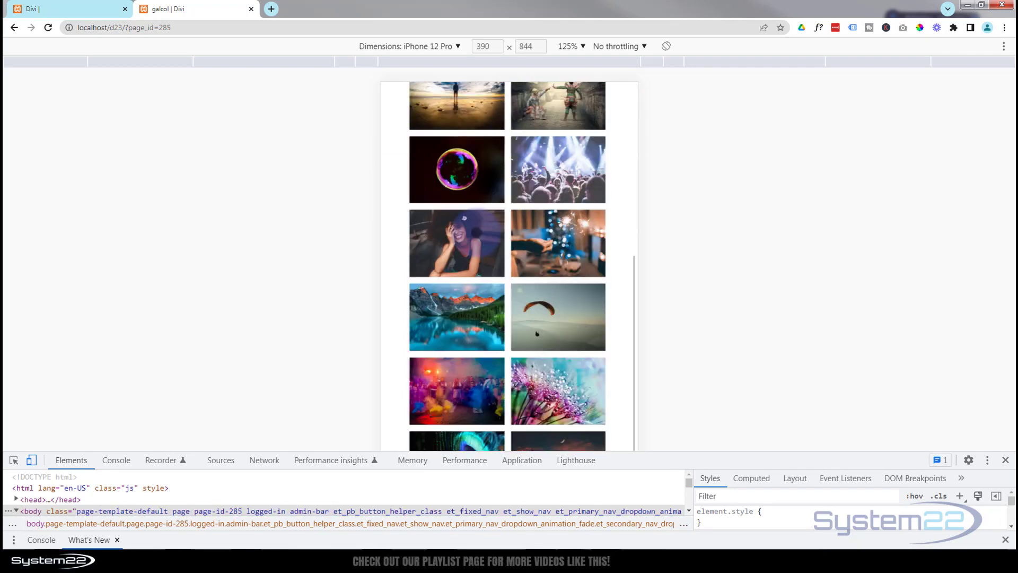
scroll(477, 232, "up", 10)
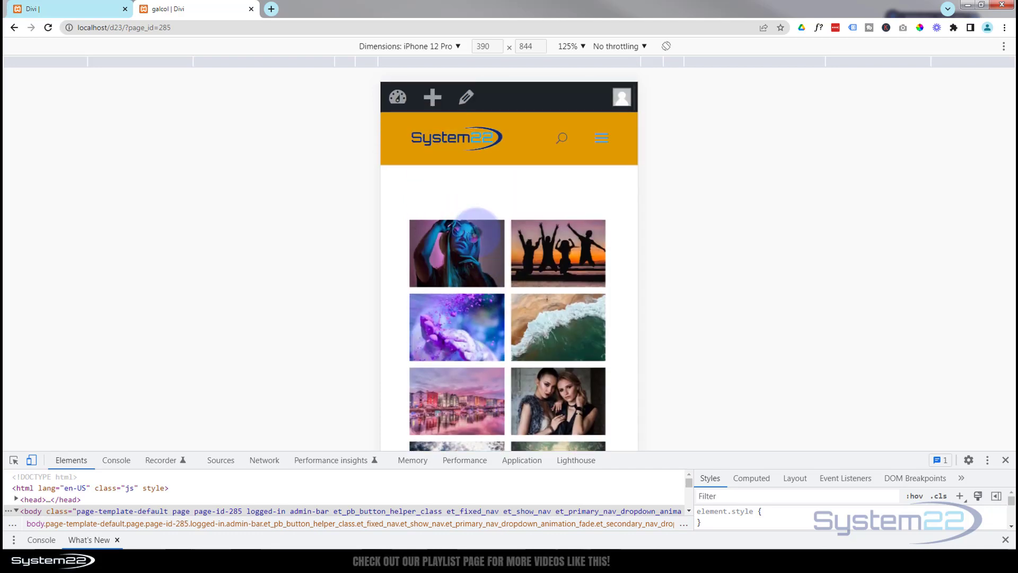
Close DevTools and scroll the desktop page to check the three-column gallery
left_click(1006, 461)
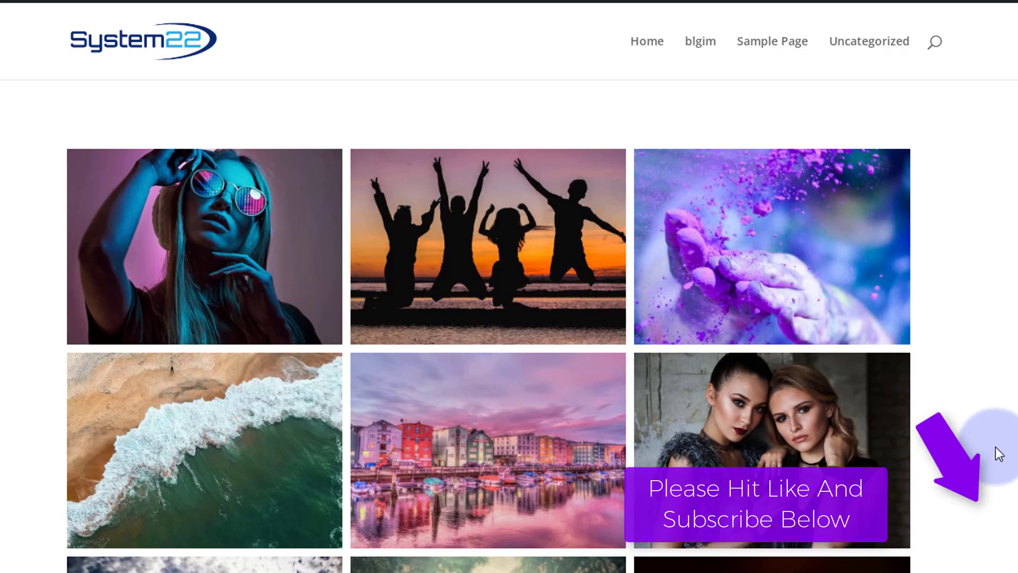
scroll(995, 447, "down", 9)
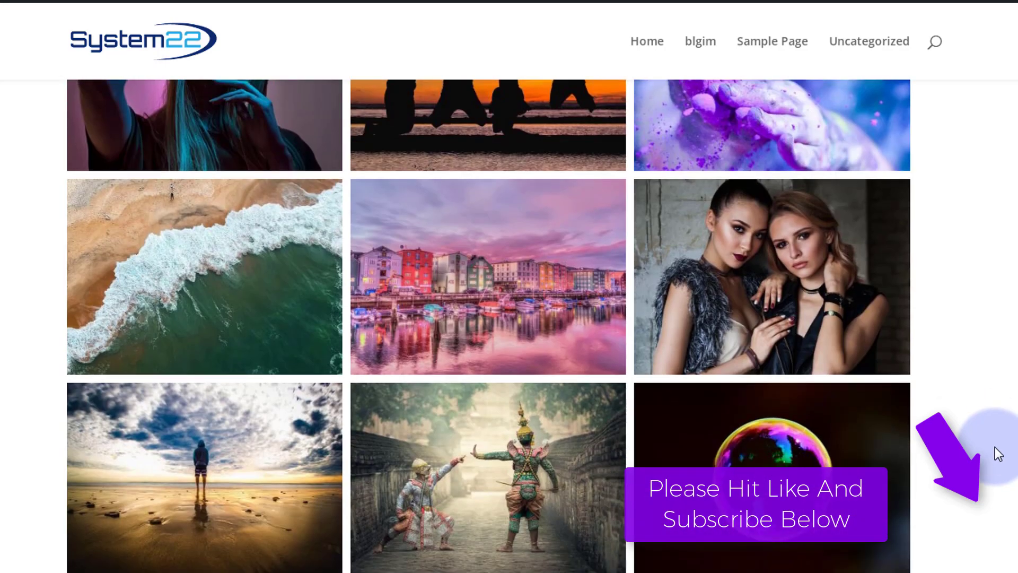
scroll(995, 447, "down", 2)
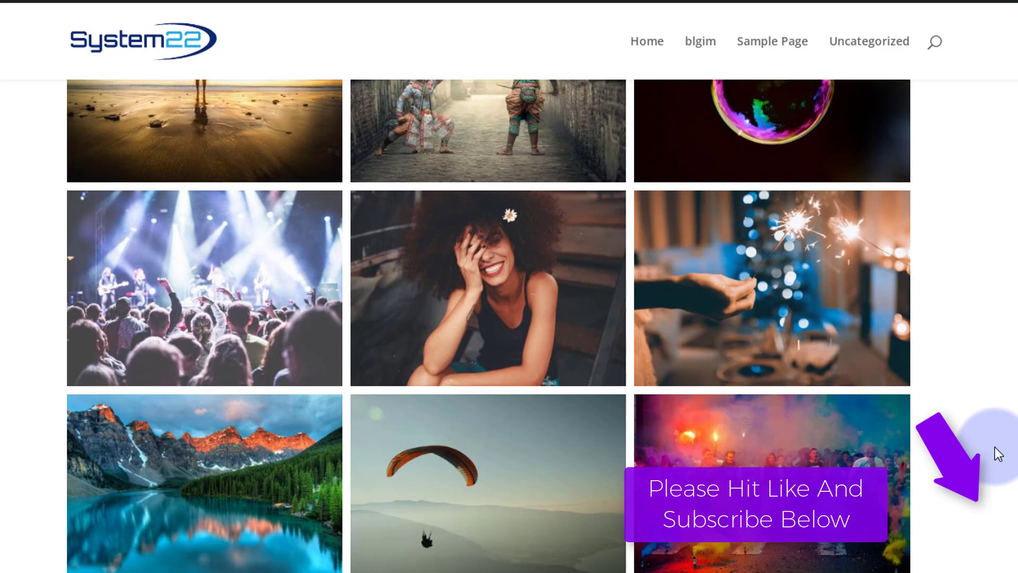
scroll(994, 447, "down", 2)
scroll(994, 447, "up", 9)
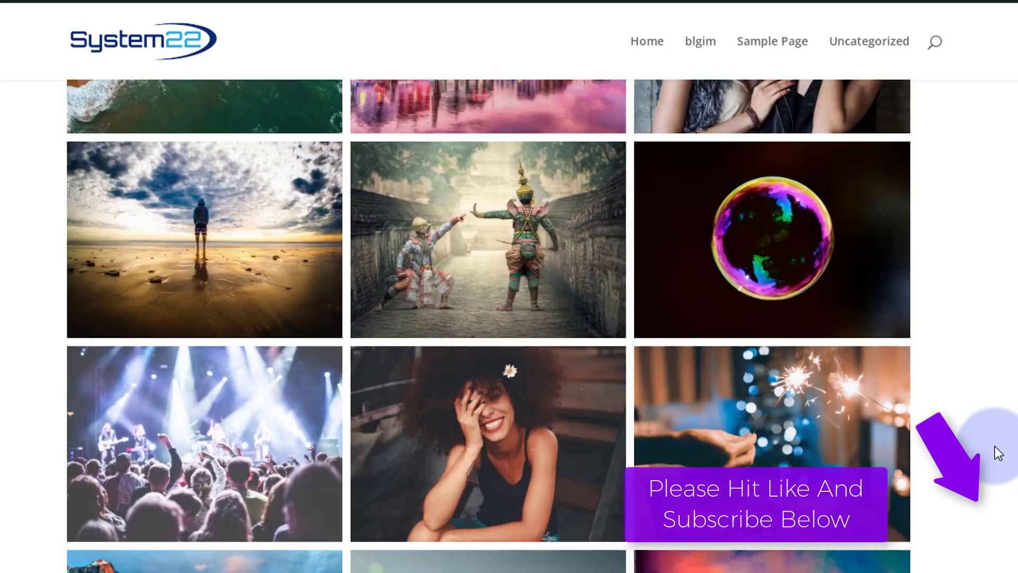
scroll(994, 447, "up", 3)
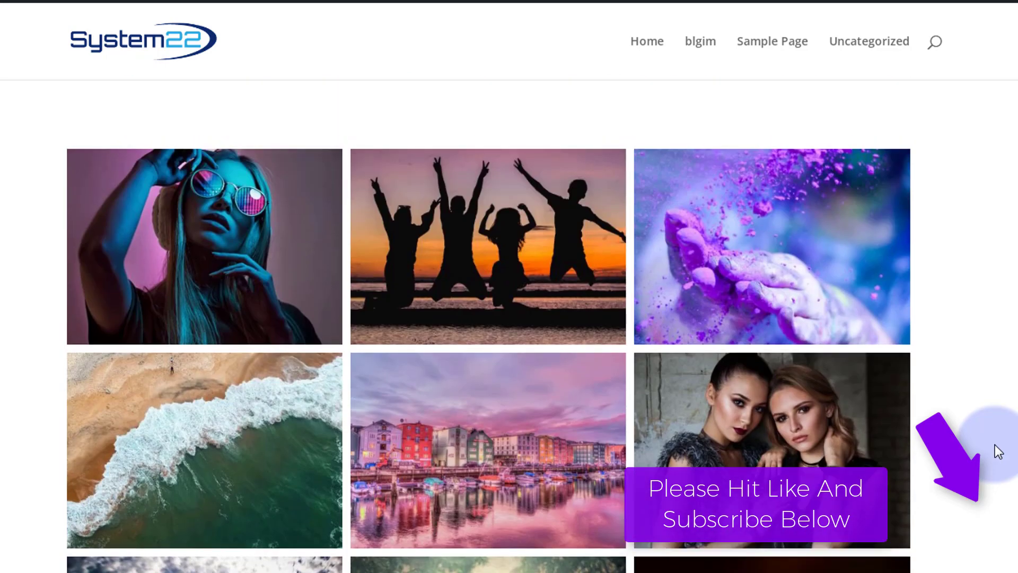